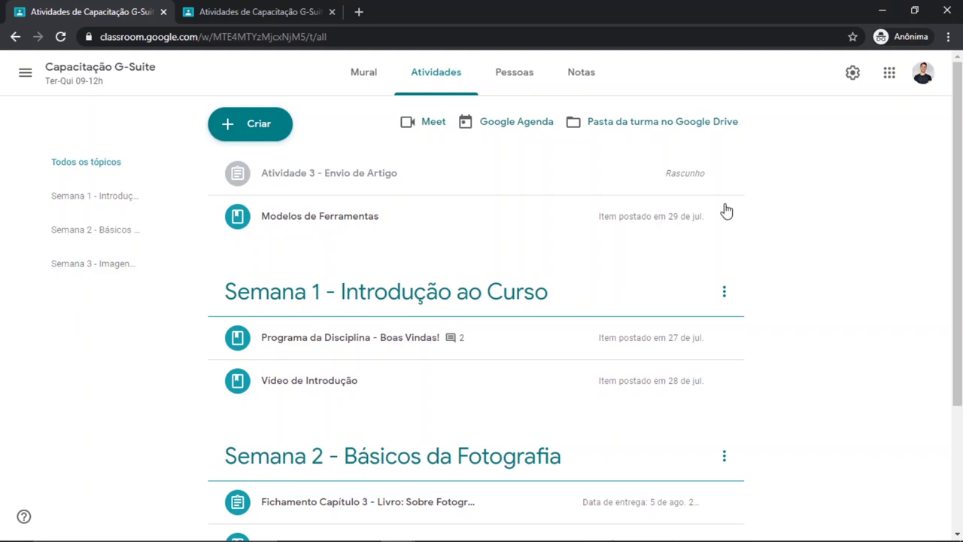
Step: Create a new assignment (Atividade) titled "Atividade 3 - Envio de Artigo"
{"action": "left_click", "coordinate": [260, 132]}
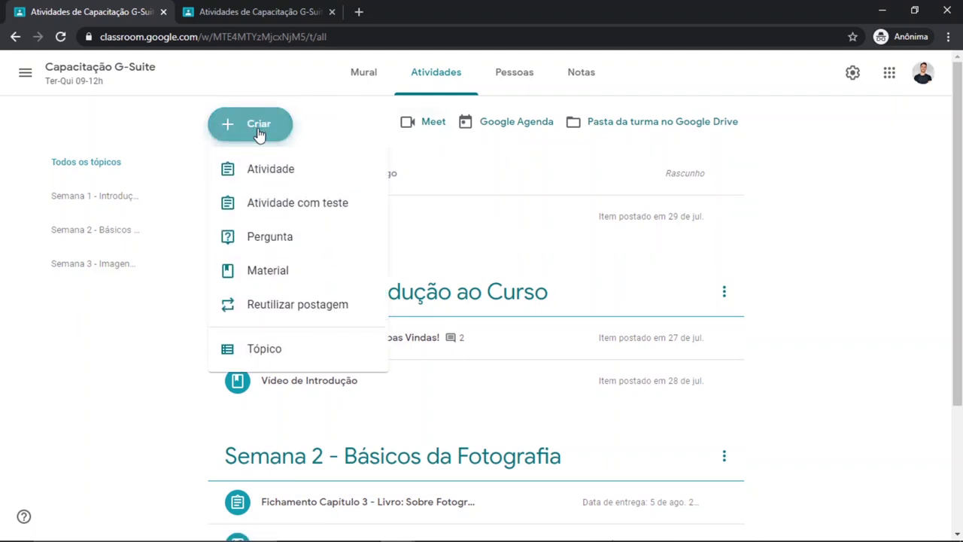
{"action": "left_click", "coordinate": [268, 171]}
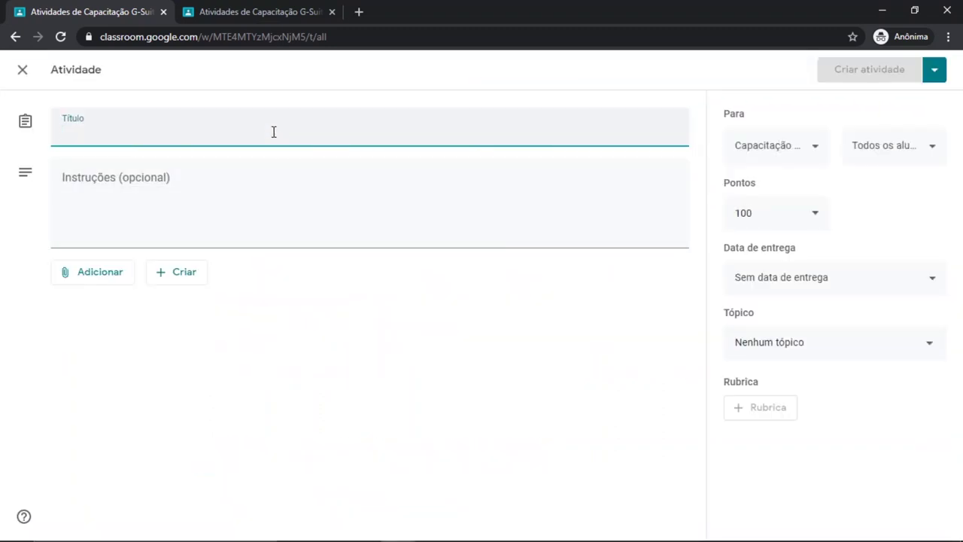
{"action": "type", "text": "Ari"}
{"action": "key", "text": "BackSpace"}
{"action": "key", "text": "BackSpace"}
{"action": "type", "text": "tividade 3 -"}
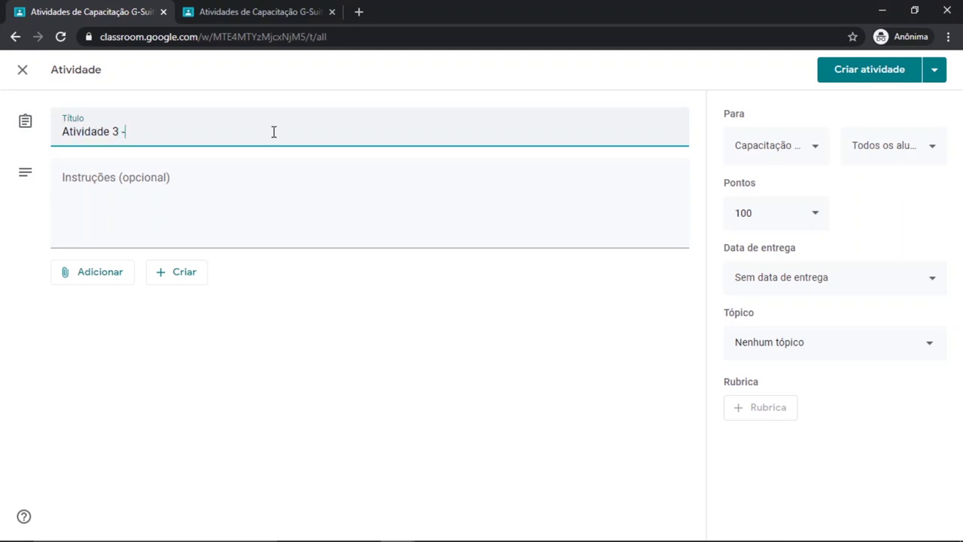
{"action": "type", "text": " Envio de Artigo"}
{"action": "left_click", "coordinate": [444, 280]}
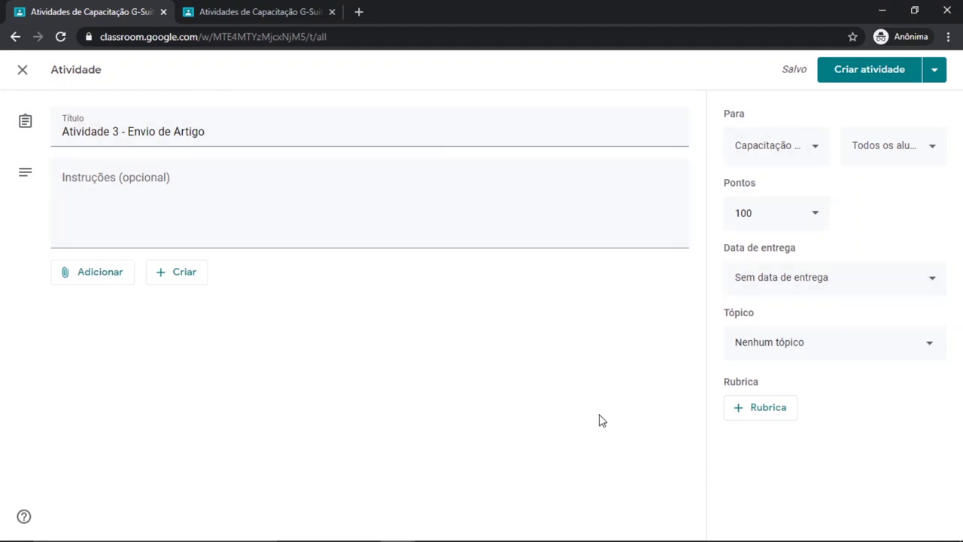
Step: Start creating a new rubric for the assignment and examine its introductory instructions
{"action": "left_click", "coordinate": [782, 410]}
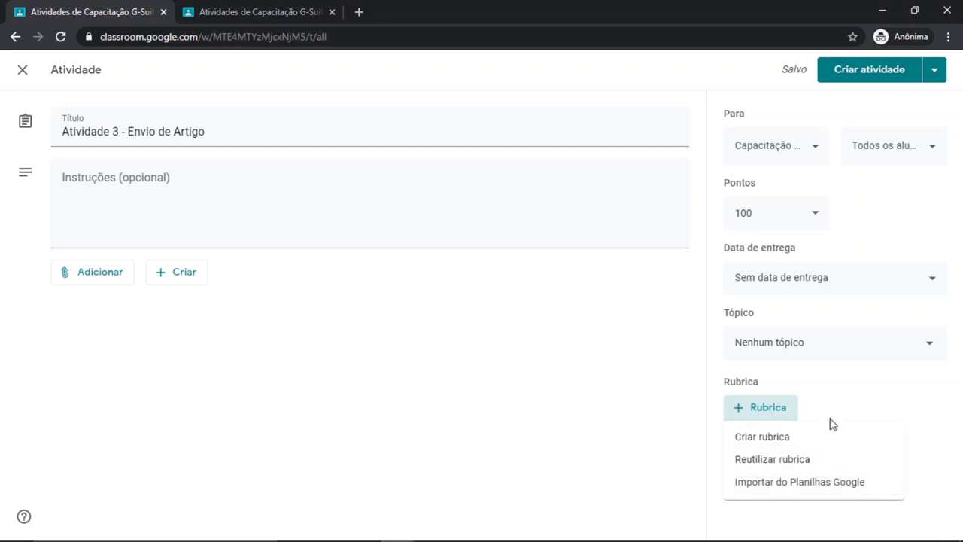
{"action": "left_click", "coordinate": [766, 441]}
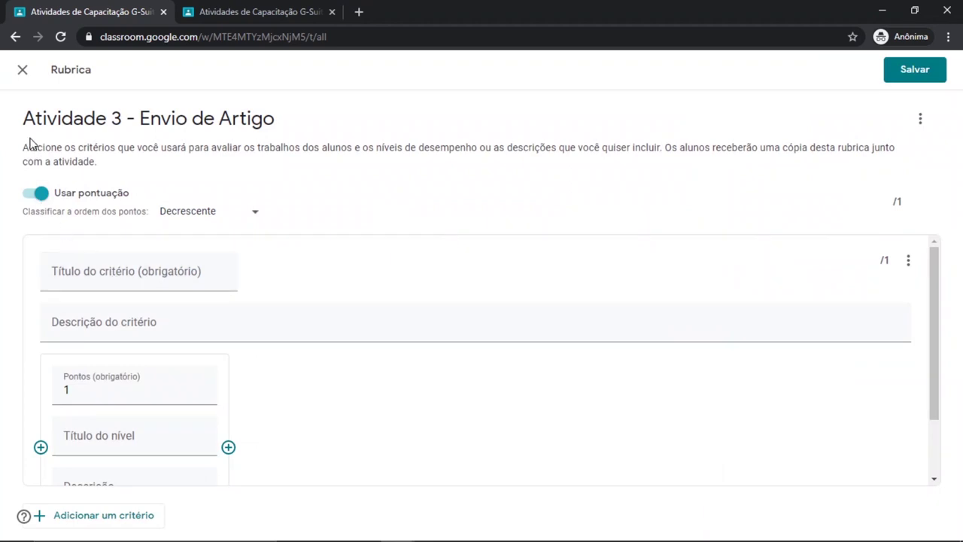
{"action": "left_click_drag", "start_coordinate": [22, 147], "coordinate": [105, 164]}
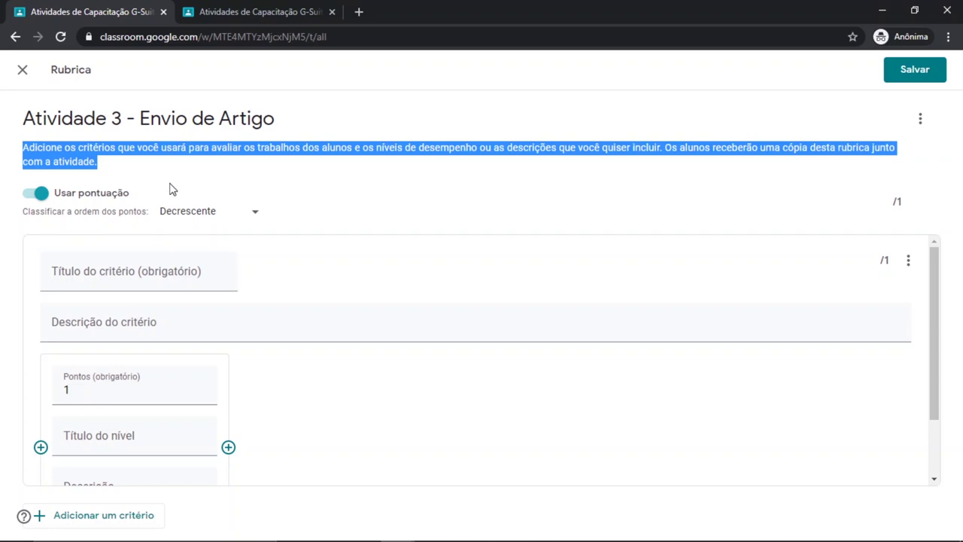
{"action": "left_click", "coordinate": [136, 152]}
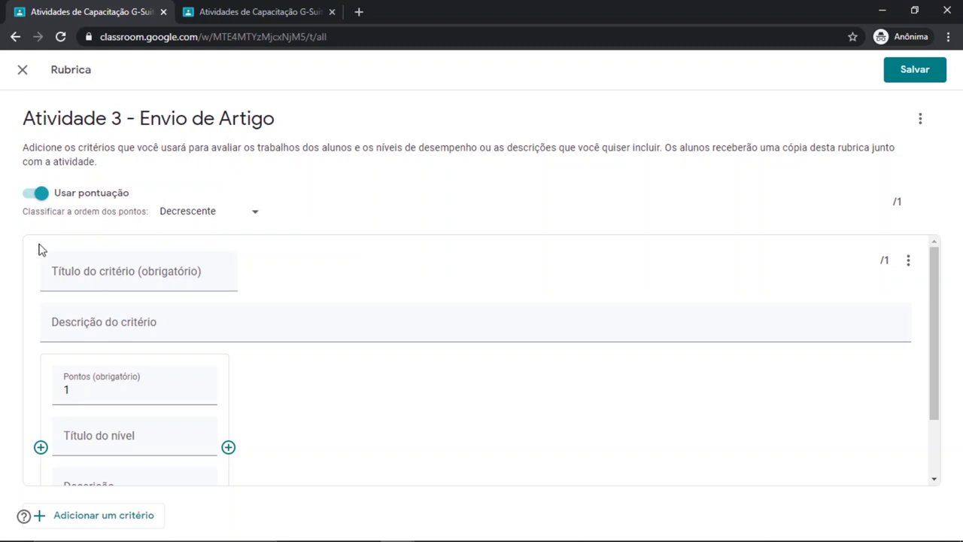
Step: Turn the rubric's scoring off, accepting the removal of scores, and turn it back on
{"action": "left_click", "coordinate": [41, 194]}
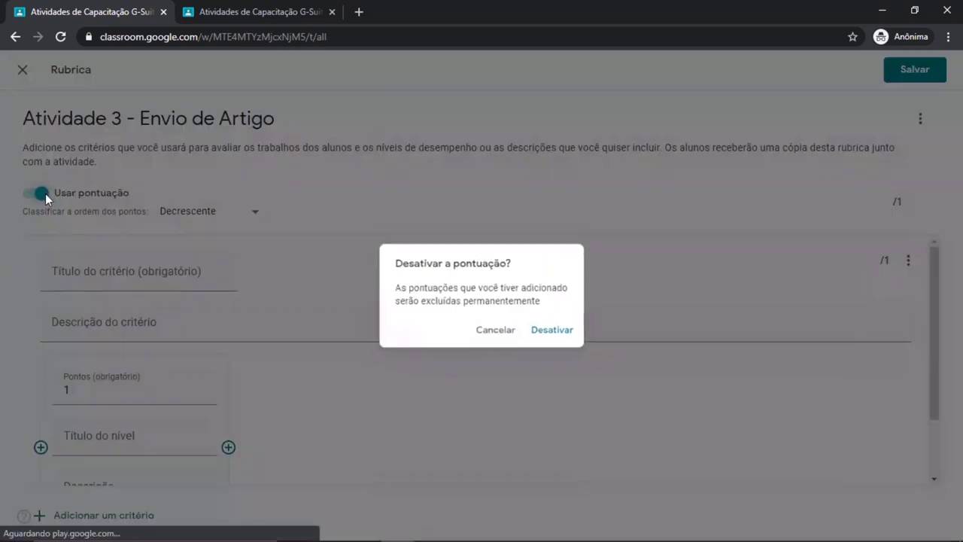
{"action": "left_click", "coordinate": [561, 333]}
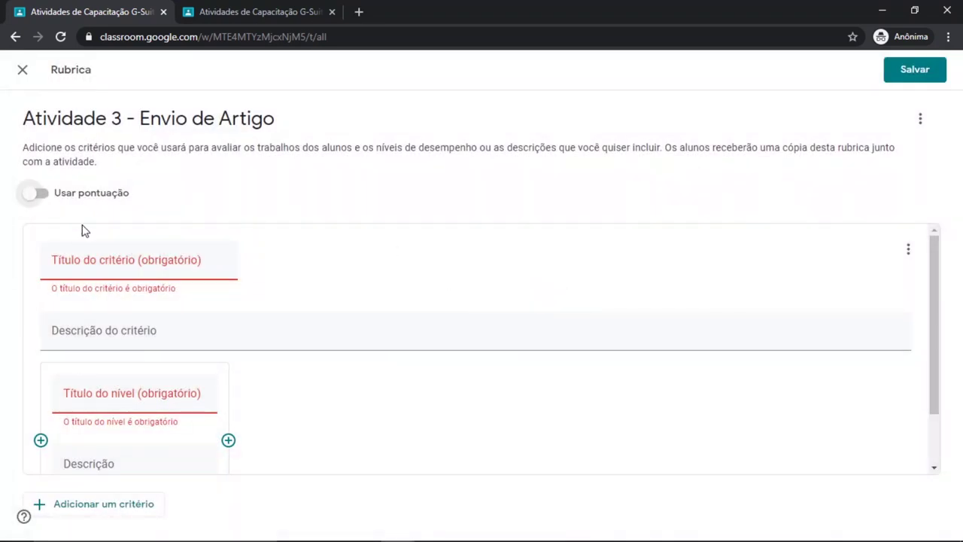
{"action": "left_click", "coordinate": [35, 194]}
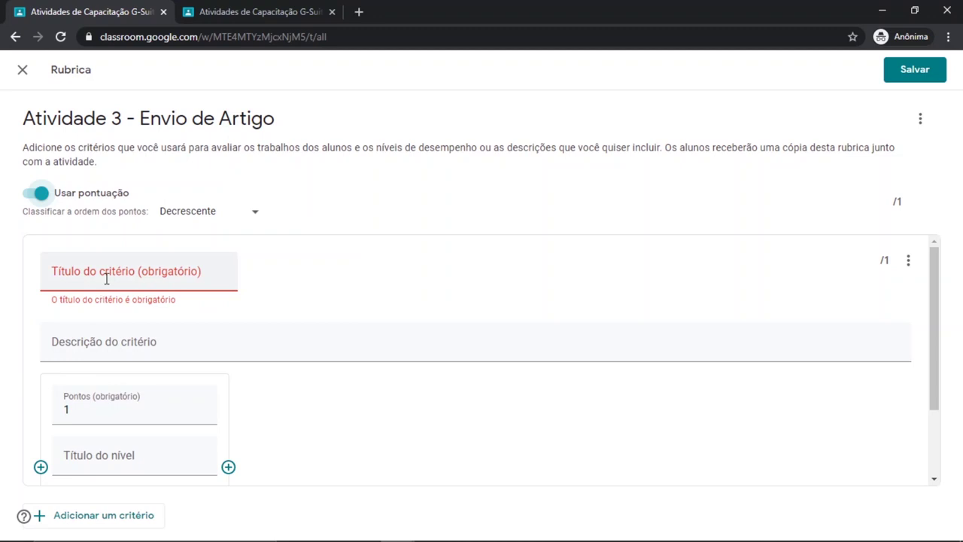
Step: Switch the rubric's point sorting order to Crescente and back to Decrescente
{"action": "left_click", "coordinate": [219, 217]}
{"action": "left_click", "coordinate": [228, 185]}
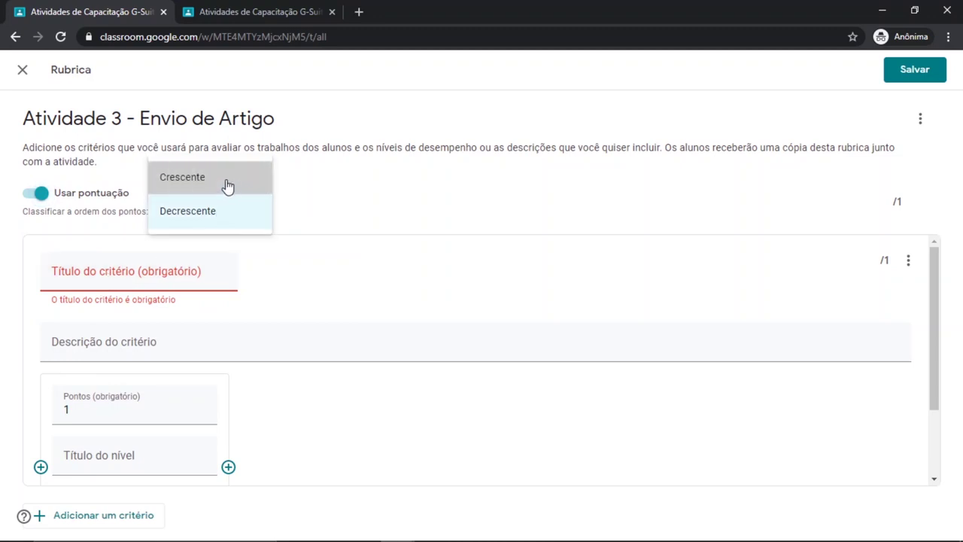
{"action": "left_click", "coordinate": [223, 213]}
{"action": "left_click", "coordinate": [216, 247]}
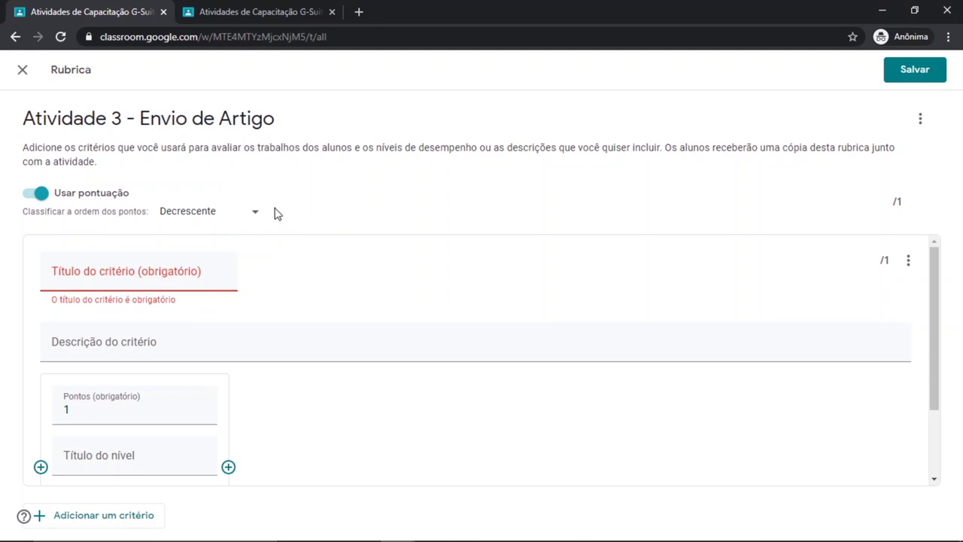
Step: Title the criterion "Gramática e Uso de Português" with description lines "Até 1 erro: Ótimo.", "De 2 a 3 erros: Bom.", "A partir de 4 erros: Regular."
{"action": "left_click", "coordinate": [189, 283]}
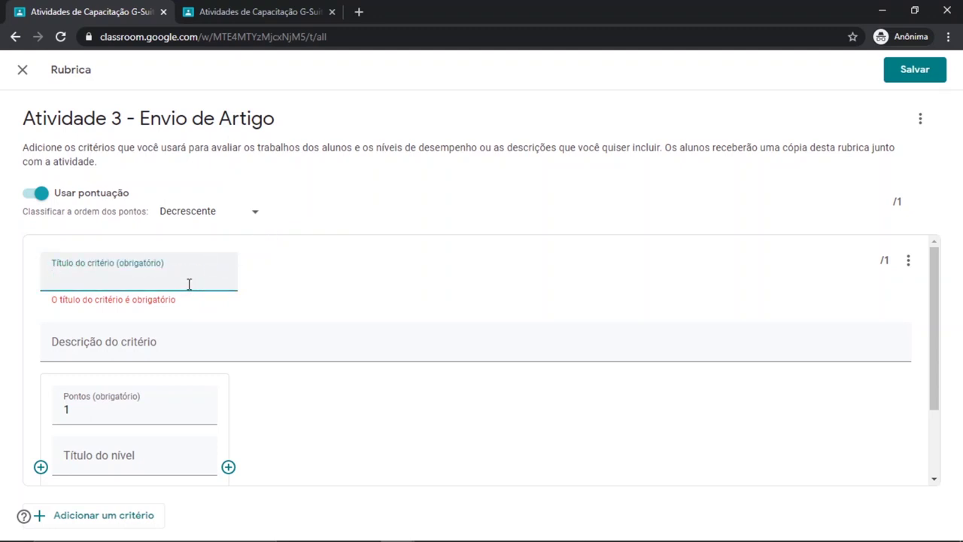
{"action": "type", "text": "Gramática e Uso de Português"}
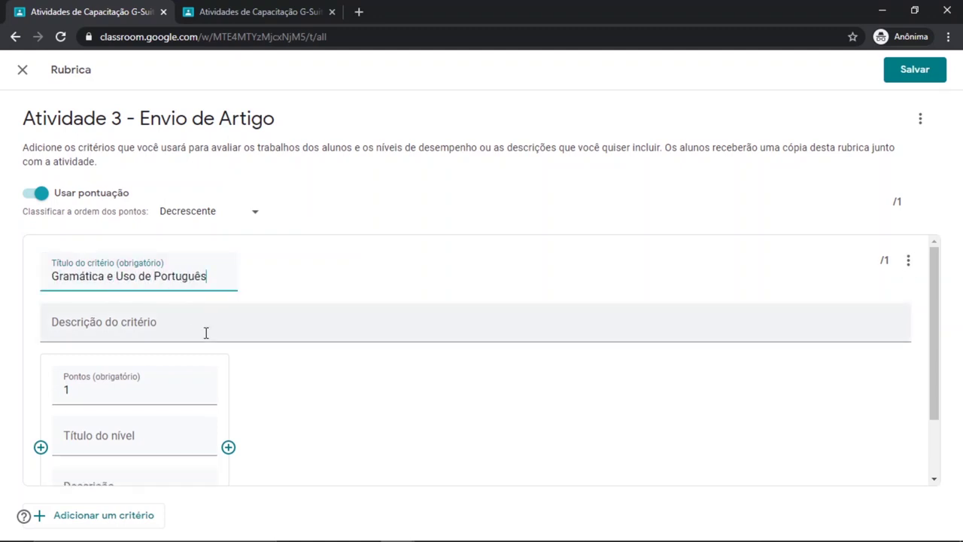
{"action": "left_click", "coordinate": [205, 333]}
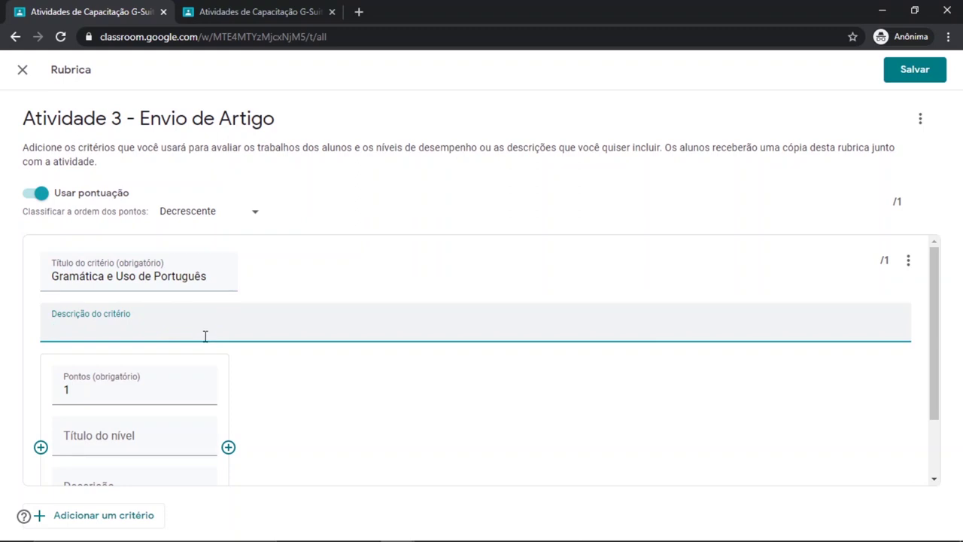
{"action": "type", "text": "Até 1 erro: Ótimo. De 2 a 3 erros: Bom. A partir de 4 erros: Regular."}
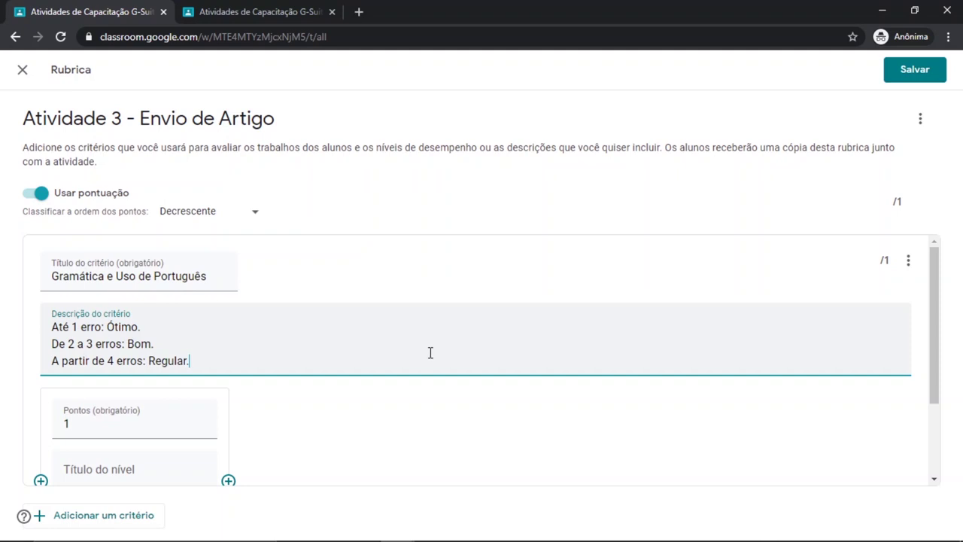
Step: Set the criterion's first level to 30 points with the level title "Ótimo"
{"action": "scroll", "coordinate": [431, 353], "scroll_direction": "down", "scroll_amount": 2}
{"action": "left_click", "coordinate": [153, 311]}
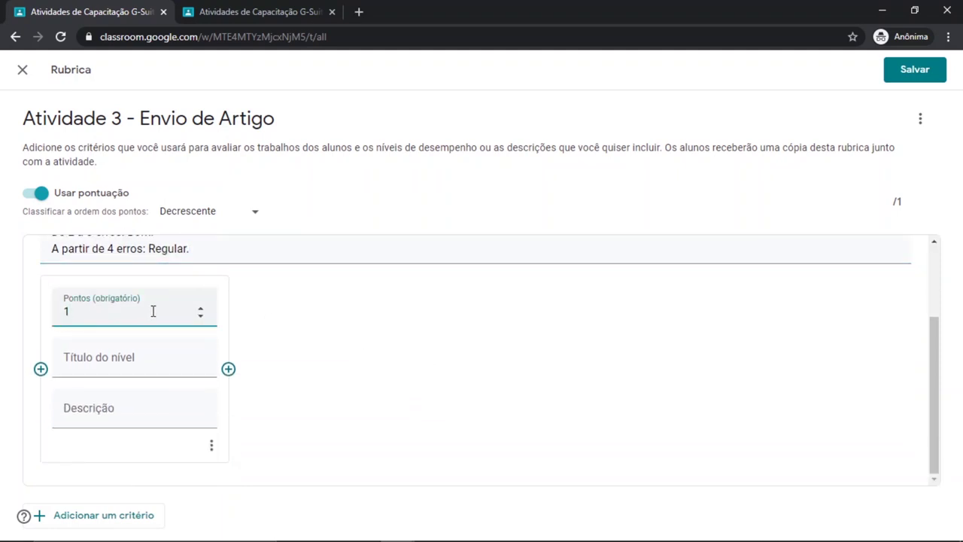
{"action": "type", "text": "30"}
{"action": "key", "text": "Tab"}
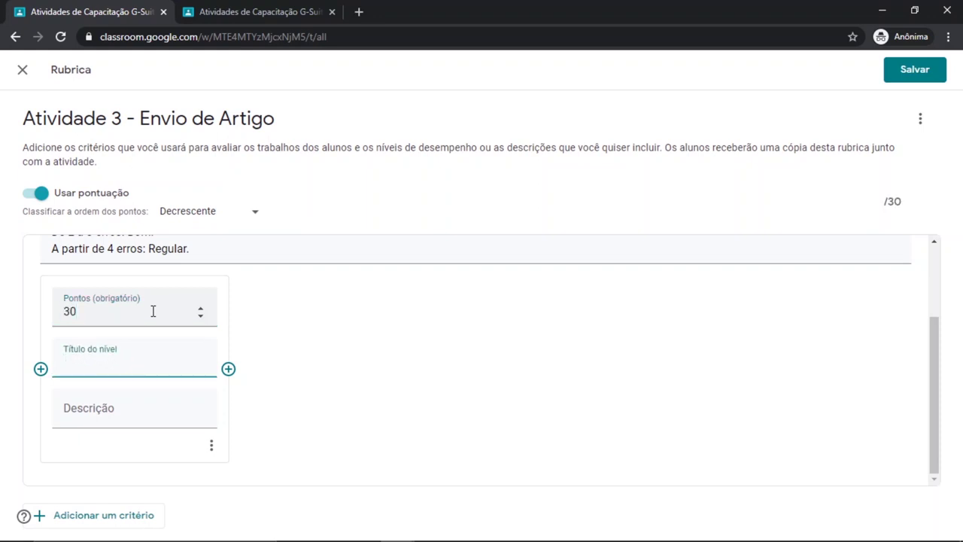
{"action": "type", "text": "Ótimo"}
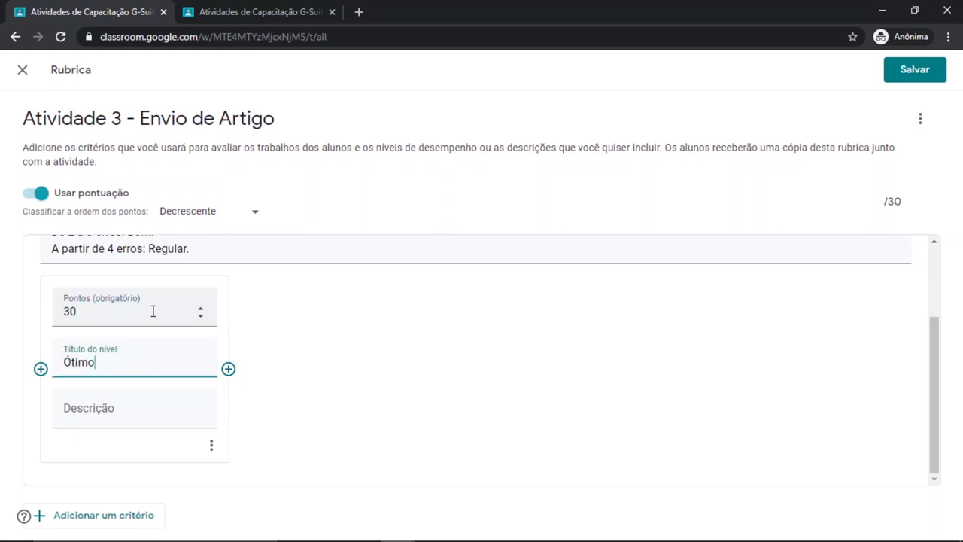
Step: Add a second level after Ótimo with 20 points and the title "Bom"
{"action": "left_click", "coordinate": [228, 369]}
{"action": "type", "text": "20"}
{"action": "key", "text": "Tab"}
{"action": "type", "text": "Bom"}
Step: Add a third level after Bom with 10 points and the title "Regular"
{"action": "left_click", "coordinate": [417, 369]}
{"action": "type", "text": "10"}
{"action": "key", "text": "Tab"}
{"action": "type", "text": "re"}
{"action": "key", "text": "BackSpace"}
{"action": "key", "text": "BackSpace"}
{"action": "type", "text": "Regular"}
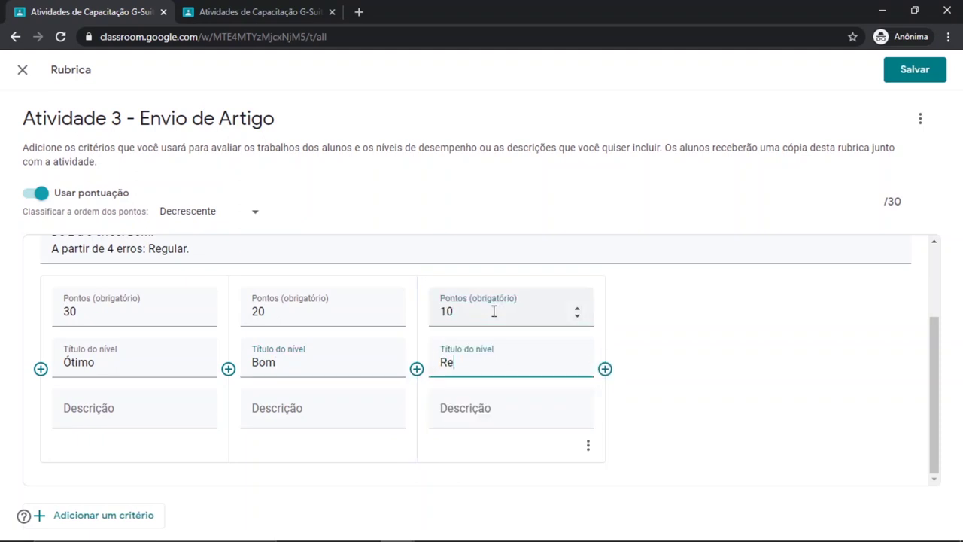
{"action": "left_click", "coordinate": [762, 411]}
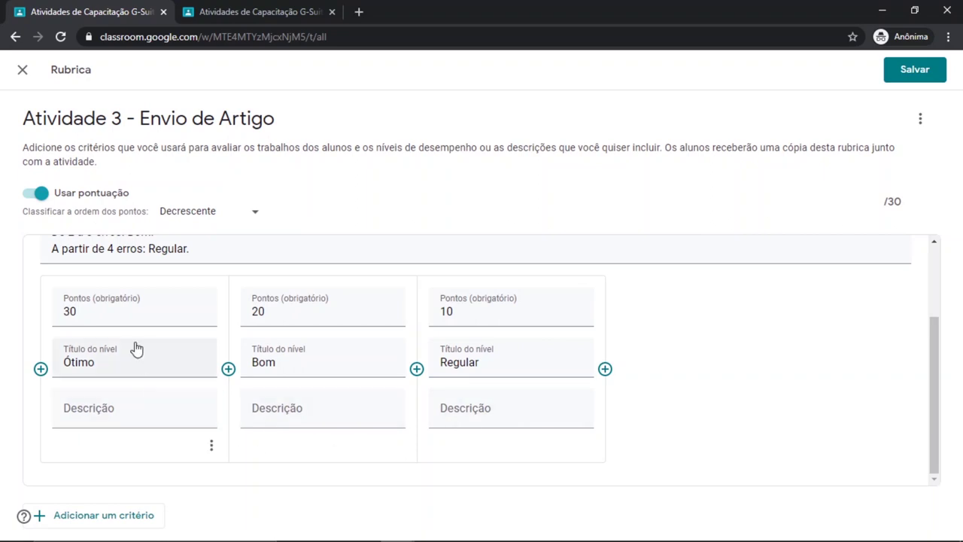
{"action": "scroll", "coordinate": [128, 354], "scroll_direction": "up", "scroll_amount": 2}
{"action": "scroll", "coordinate": [90, 323], "scroll_direction": "down", "scroll_amount": 3}
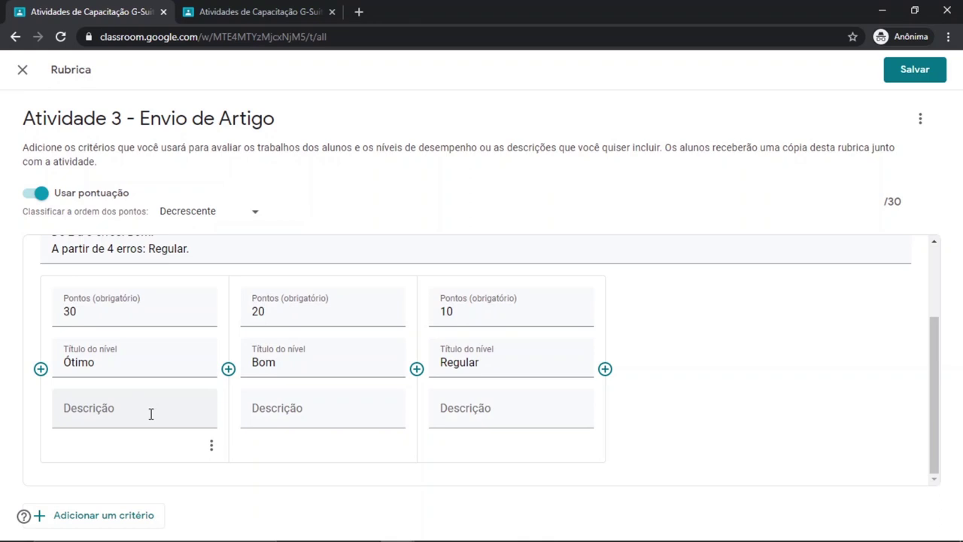
{"action": "scroll", "coordinate": [150, 413], "scroll_direction": "up", "scroll_amount": 1}
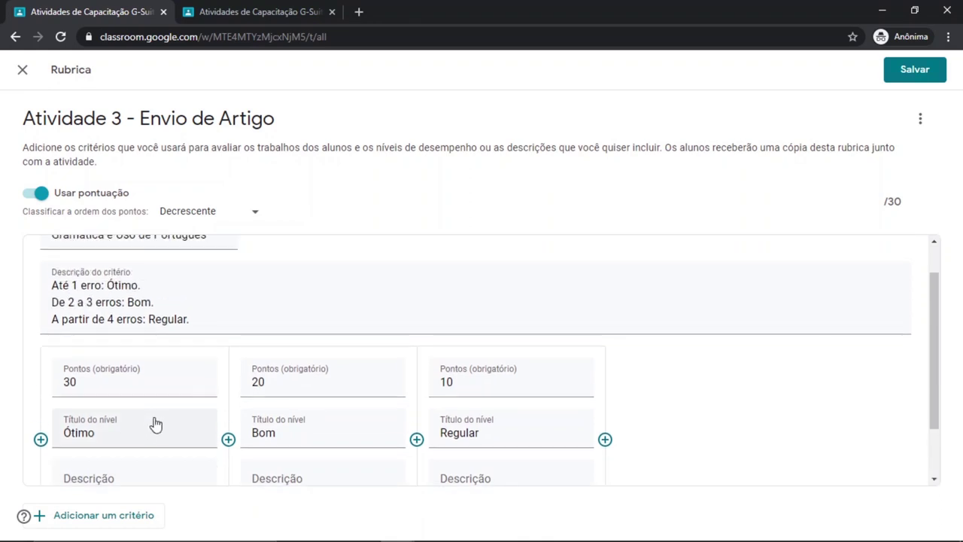
Step: Switch to the other browser tab's prepared rubric and delete the final period from the Gramática e Uso do Português criterion's description
{"action": "left_click", "coordinate": [228, 6]}
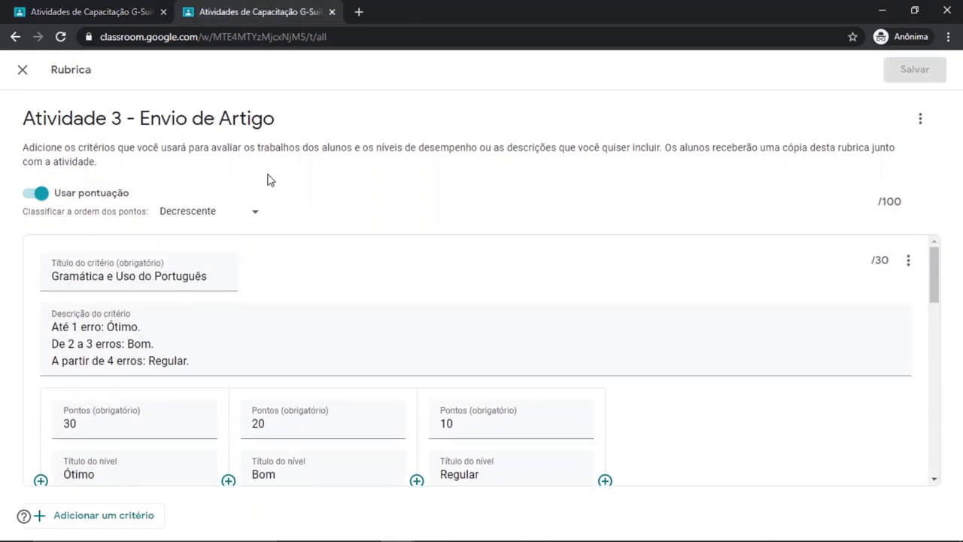
{"action": "scroll", "coordinate": [271, 302], "scroll_direction": "down", "scroll_amount": 1}
{"action": "scroll", "coordinate": [270, 298], "scroll_direction": "up", "scroll_amount": 1}
{"action": "left_click", "coordinate": [260, 361]}
{"action": "key", "text": "BackSpace"}
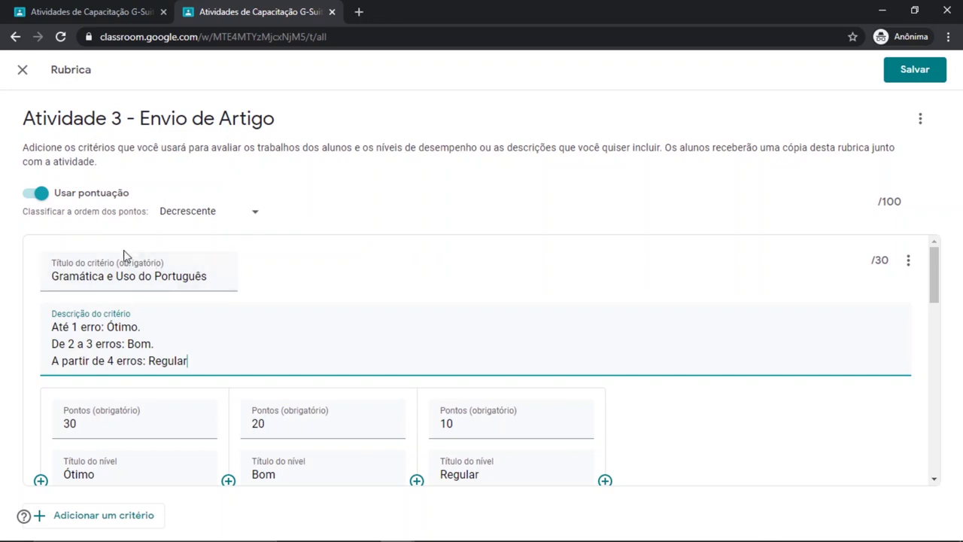
Step: Examine the titles, descriptions and level points of all criteria in the prepared rubric, including Lógica Argumentativa and Conclusão, against the rubric total
{"action": "scroll", "coordinate": [71, 308], "scroll_direction": "down", "scroll_amount": 4}
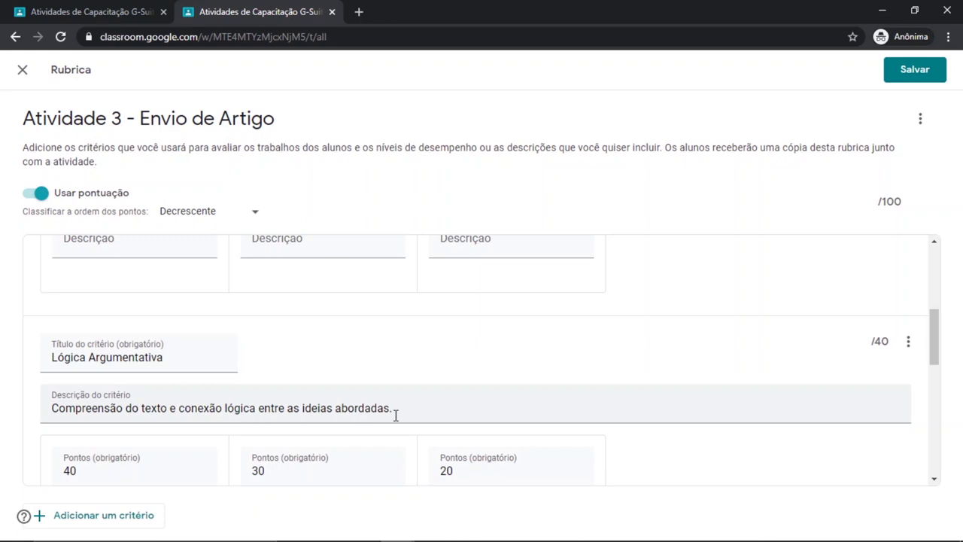
{"action": "scroll", "coordinate": [402, 408], "scroll_direction": "down", "scroll_amount": 5}
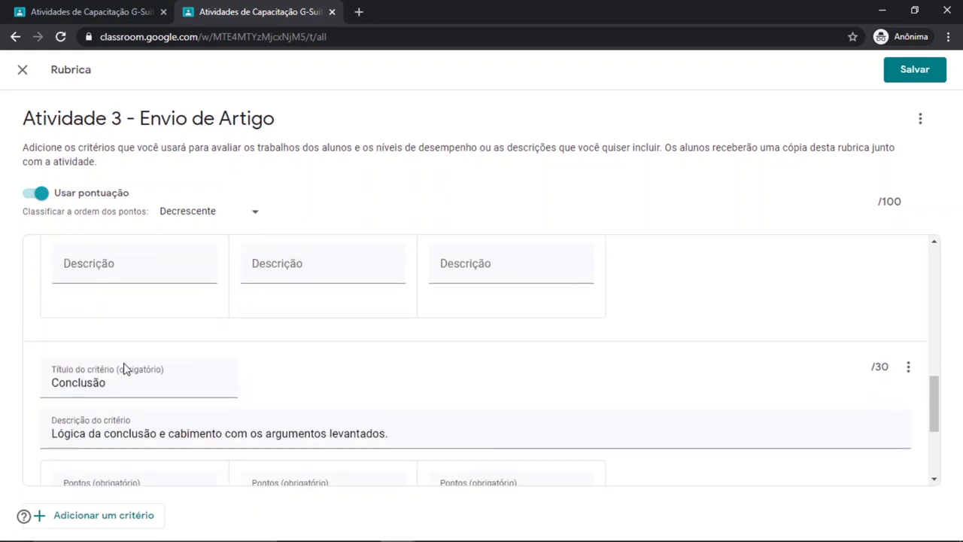
{"action": "scroll", "coordinate": [88, 332], "scroll_direction": "down", "scroll_amount": 2}
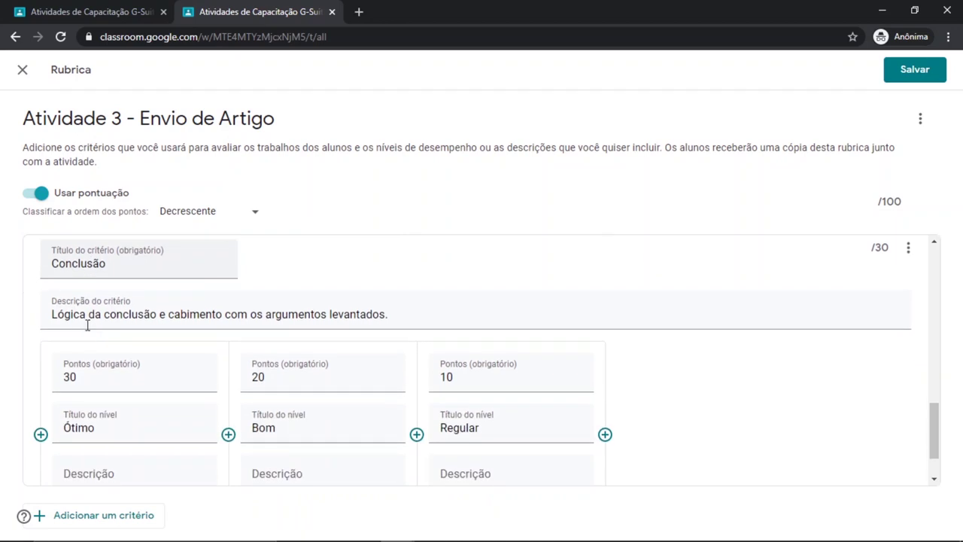
{"action": "scroll", "coordinate": [99, 318], "scroll_direction": "up", "scroll_amount": 1}
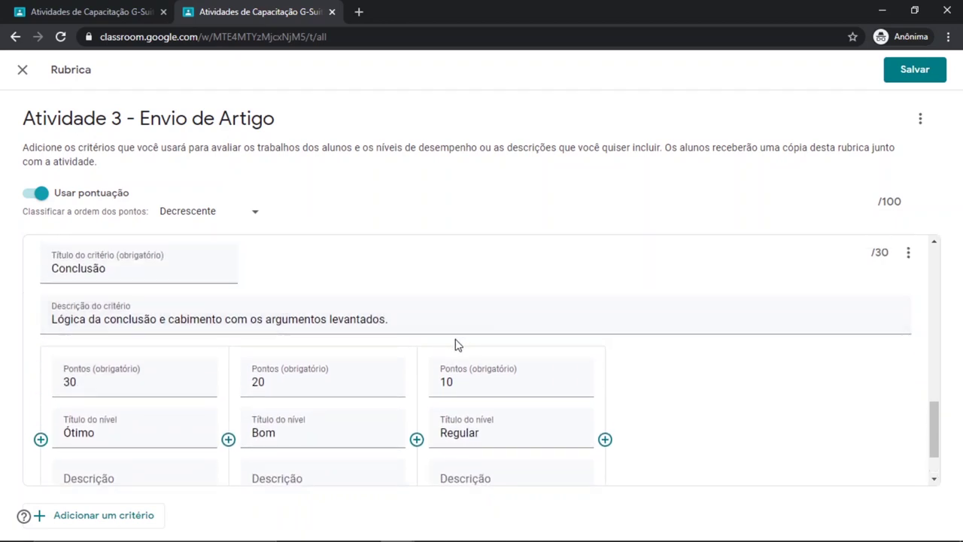
{"action": "scroll", "coordinate": [458, 340], "scroll_direction": "up", "scroll_amount": 3}
{"action": "scroll", "coordinate": [256, 308], "scroll_direction": "up", "scroll_amount": 5}
{"action": "scroll", "coordinate": [71, 284], "scroll_direction": "up", "scroll_amount": 1}
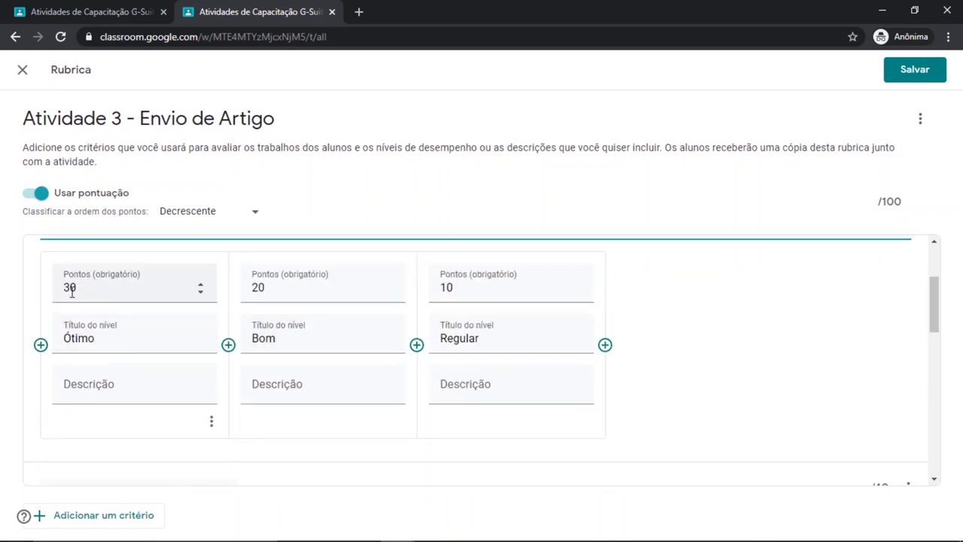
{"action": "scroll", "coordinate": [58, 336], "scroll_direction": "down", "scroll_amount": 4}
{"action": "scroll", "coordinate": [75, 402], "scroll_direction": "down", "scroll_amount": 6}
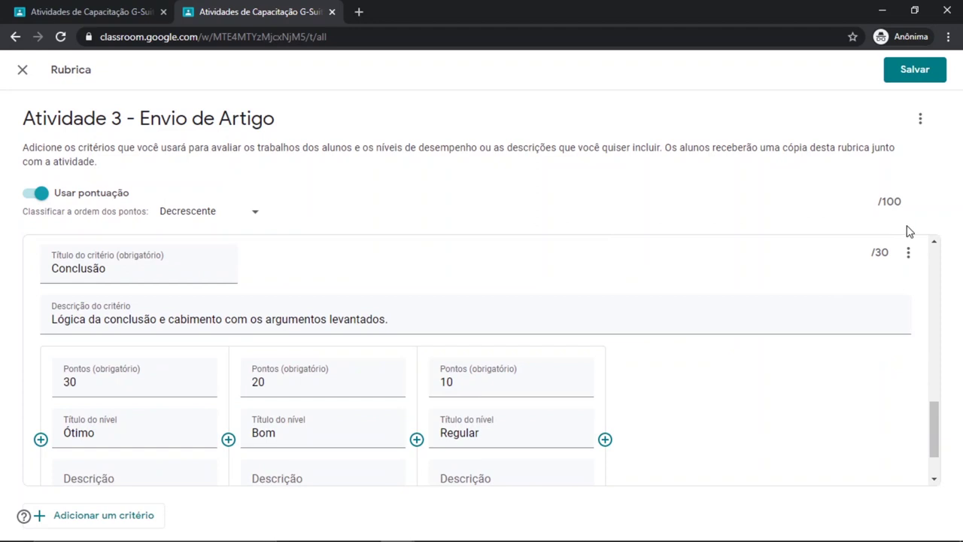
{"action": "scroll", "coordinate": [677, 367], "scroll_direction": "up", "scroll_amount": 10}
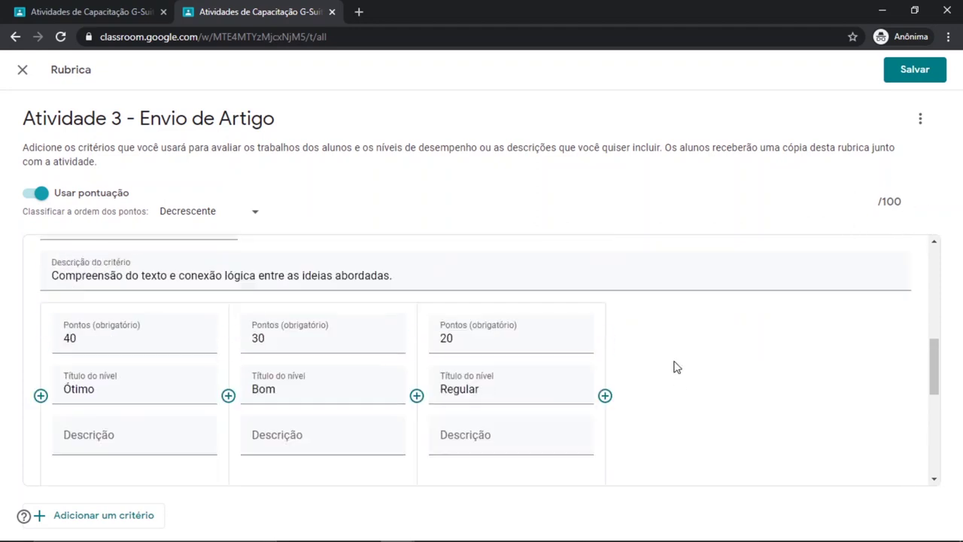
{"action": "scroll", "coordinate": [677, 366], "scroll_direction": "up", "scroll_amount": 2}
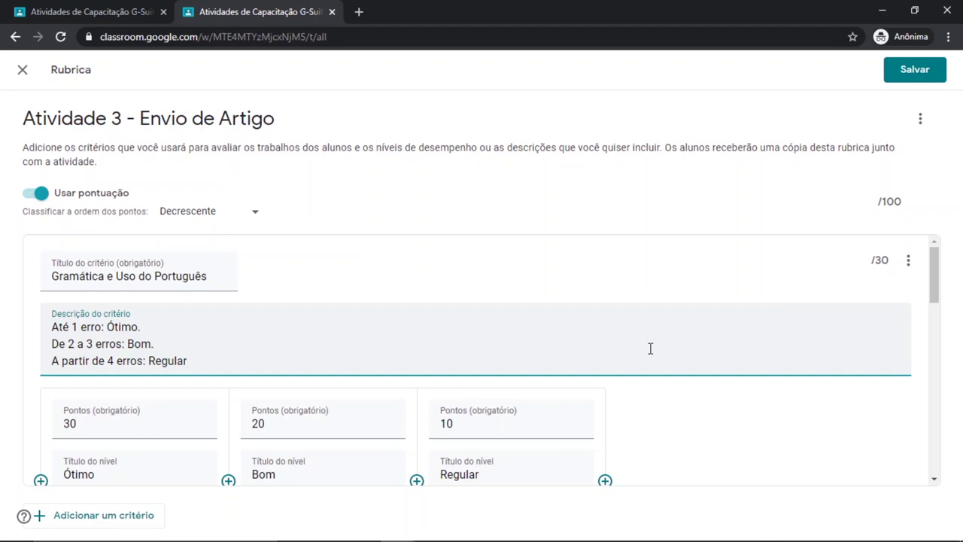
{"action": "scroll", "coordinate": [647, 303], "scroll_direction": "down", "scroll_amount": 4}
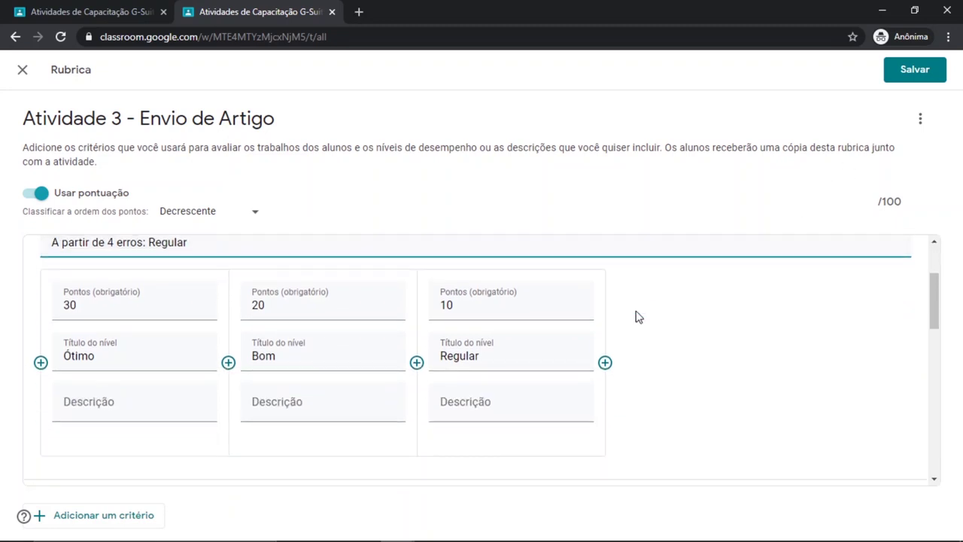
{"action": "left_click", "coordinate": [587, 420]}
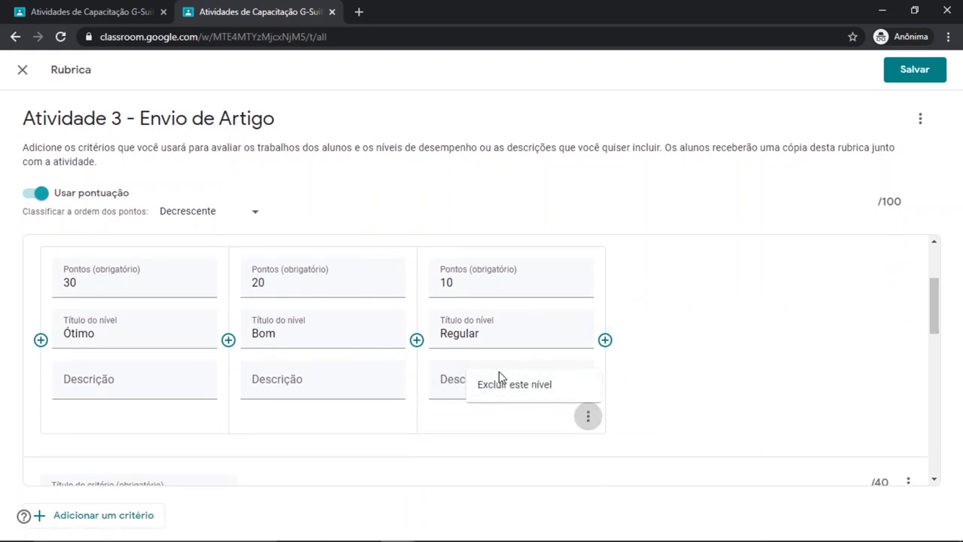
{"action": "left_click", "coordinate": [652, 405]}
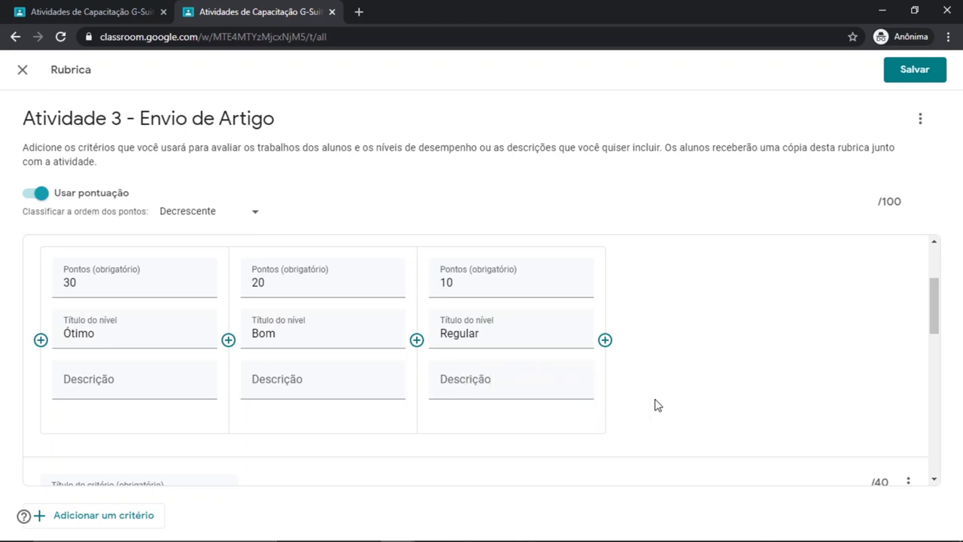
Step: Save the rubric and publish the assignment "Atividade 3 - Envio de Artigo" to the class
{"action": "scroll", "coordinate": [715, 323], "scroll_direction": "up", "scroll_amount": 2}
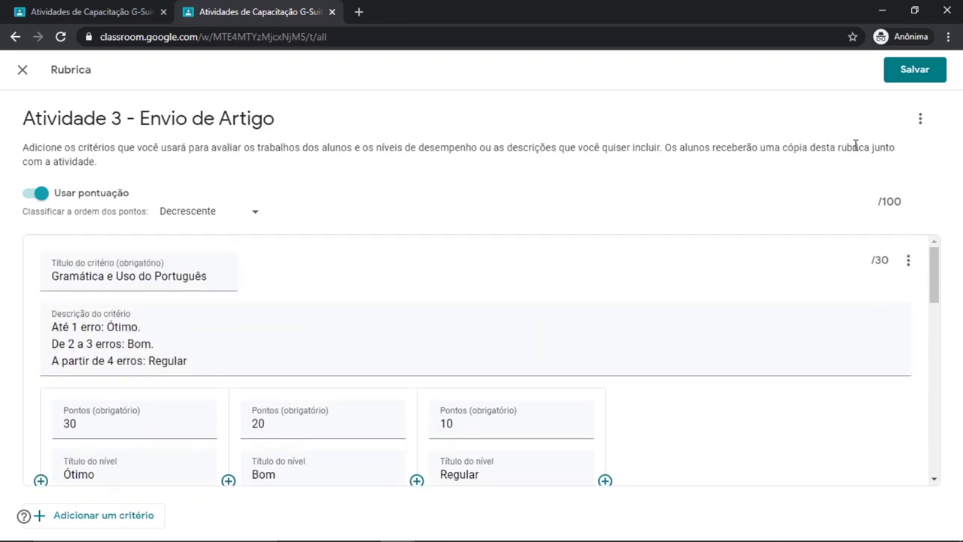
{"action": "left_click", "coordinate": [913, 70]}
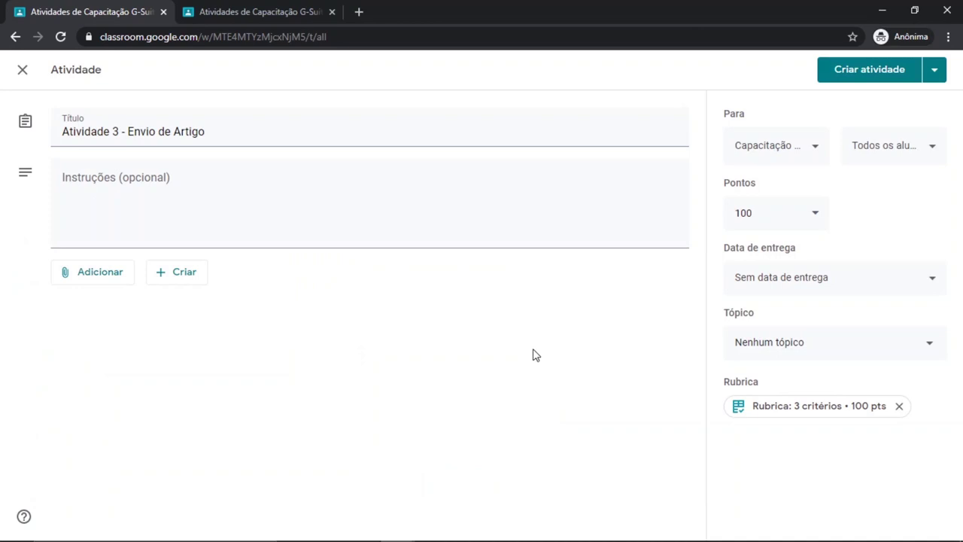
{"action": "left_click", "coordinate": [855, 80]}
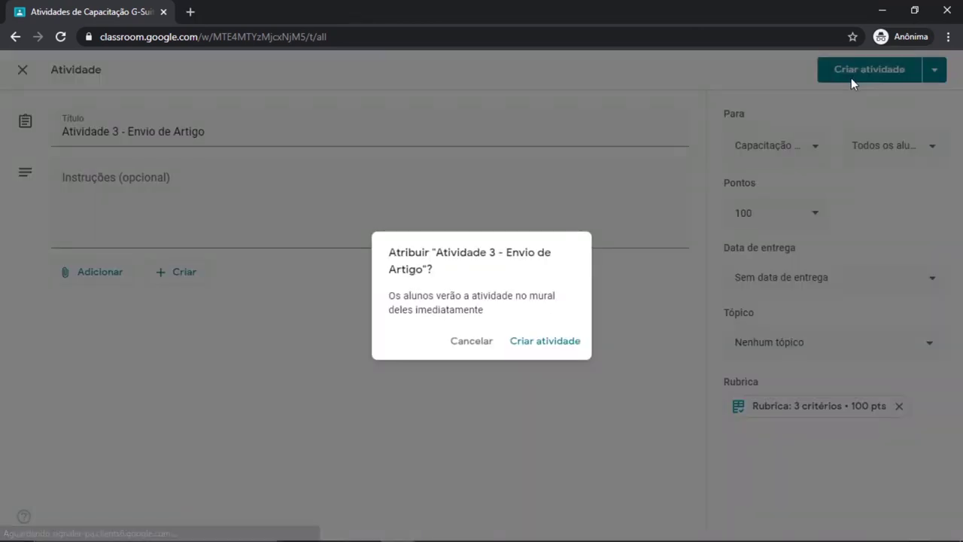
{"action": "left_click", "coordinate": [548, 343]}
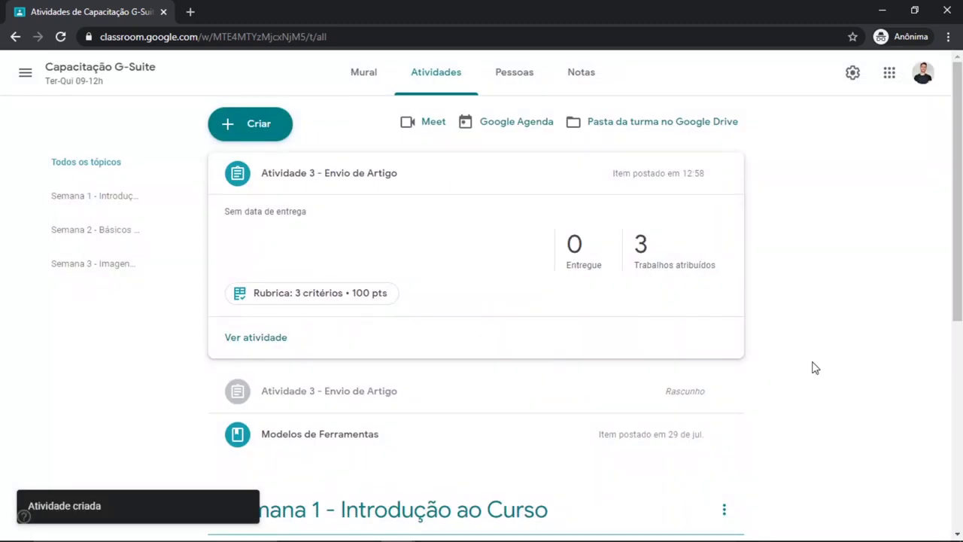
Step: Open the student's submitted PDF for grading from the "Atividade 3 - Envio de Artigo" assignment under Semana 3
{"action": "scroll", "coordinate": [542, 364], "scroll_direction": "down", "scroll_amount": 5}
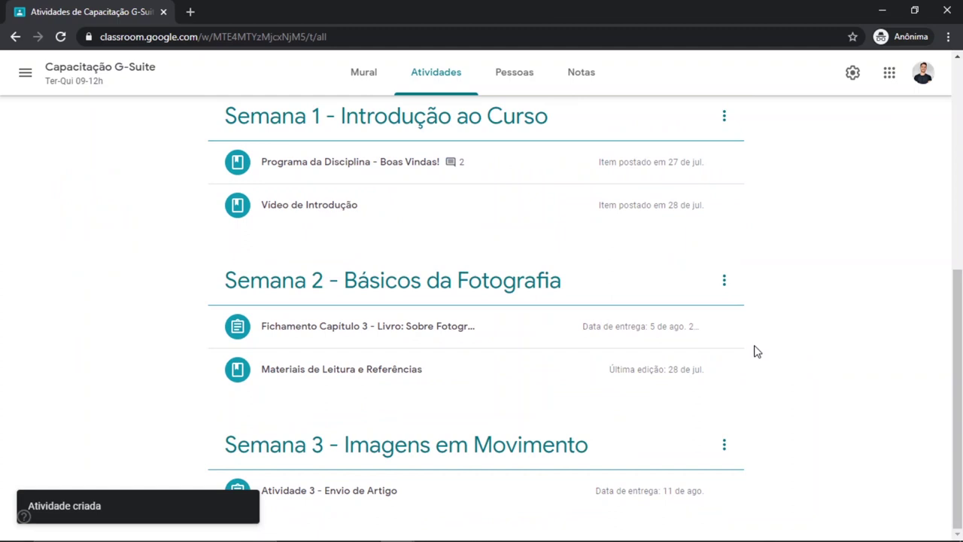
{"action": "left_click", "coordinate": [380, 496]}
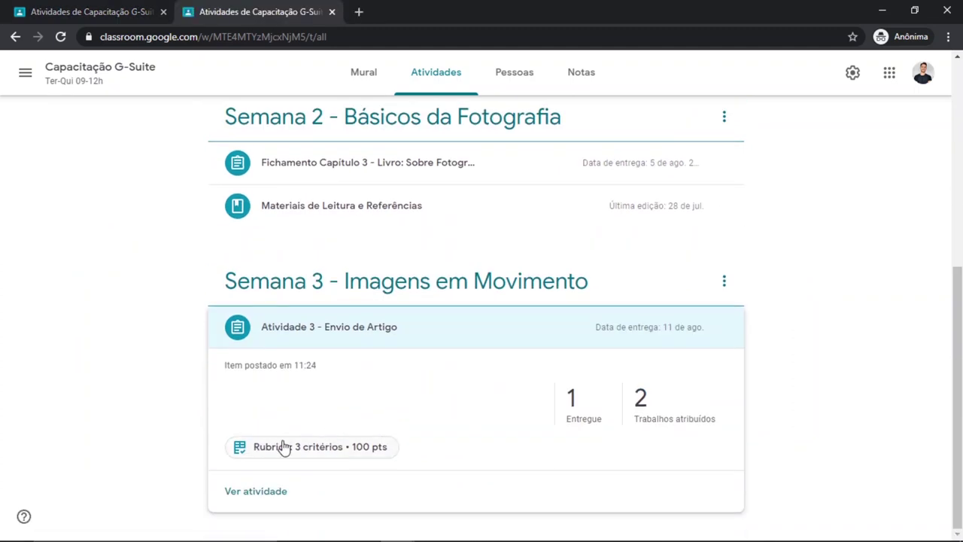
{"action": "left_click", "coordinate": [267, 493]}
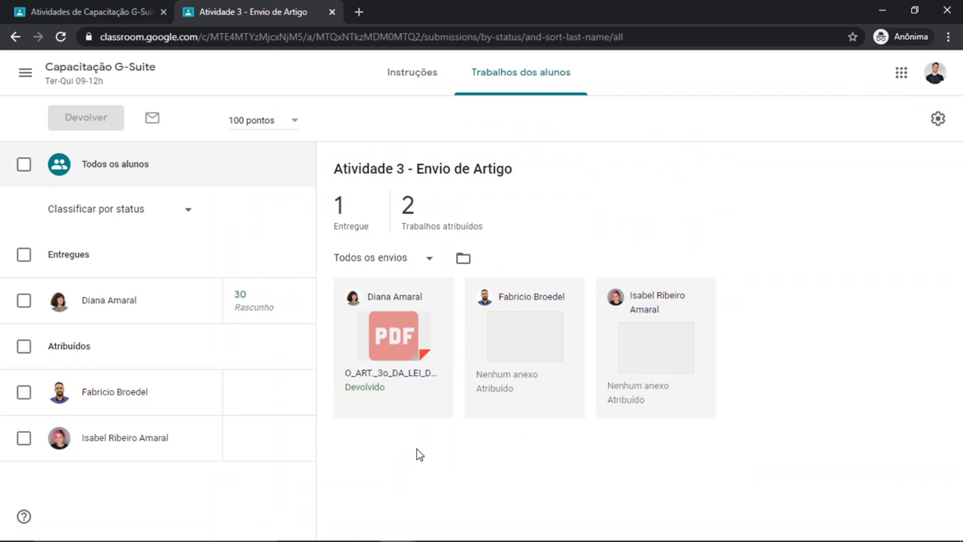
{"action": "left_click", "coordinate": [395, 325]}
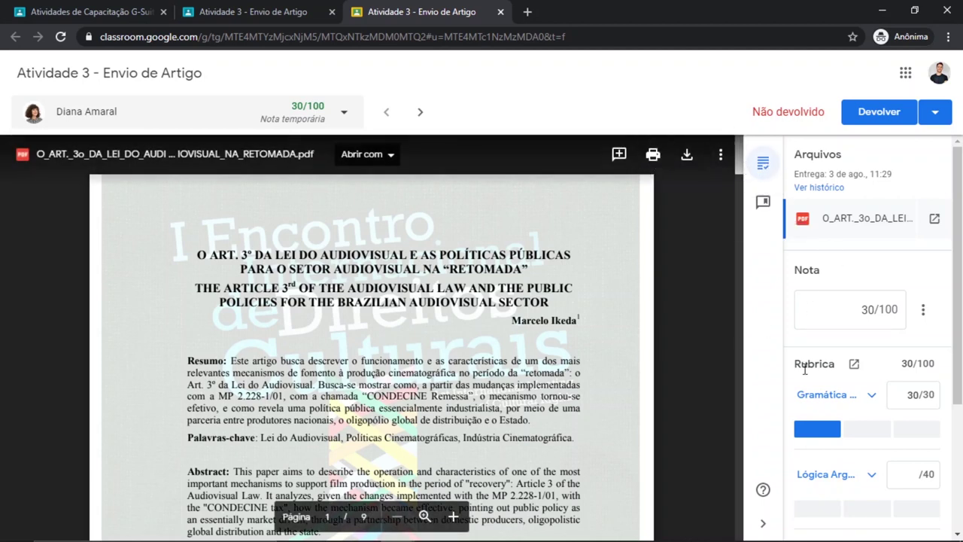
Step: Try the lower levels of the Gramática criterion for this submission and return it to the 30-point level
{"action": "scroll", "coordinate": [801, 377], "scroll_direction": "down", "scroll_amount": 1}
{"action": "left_click", "coordinate": [865, 360]}
{"action": "left_click", "coordinate": [903, 362]}
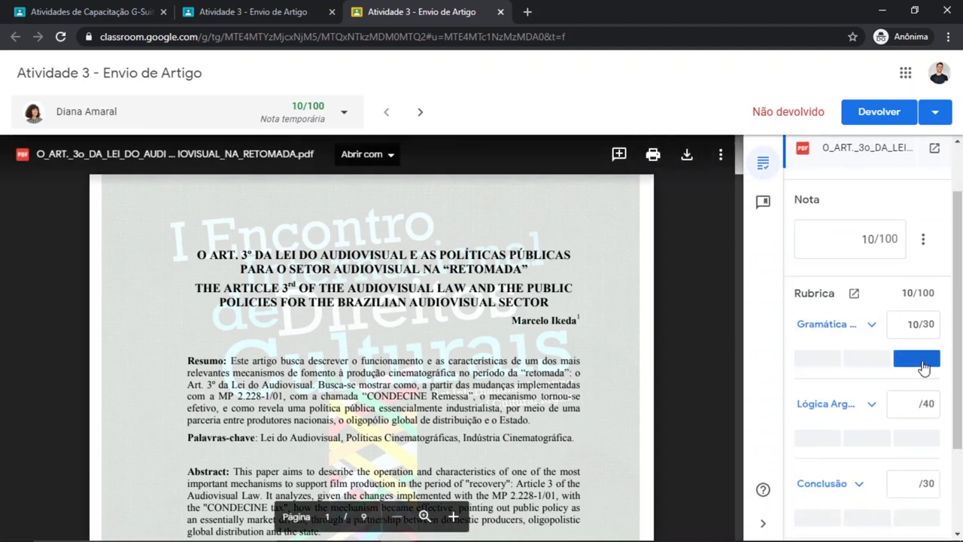
{"action": "left_click", "coordinate": [819, 361]}
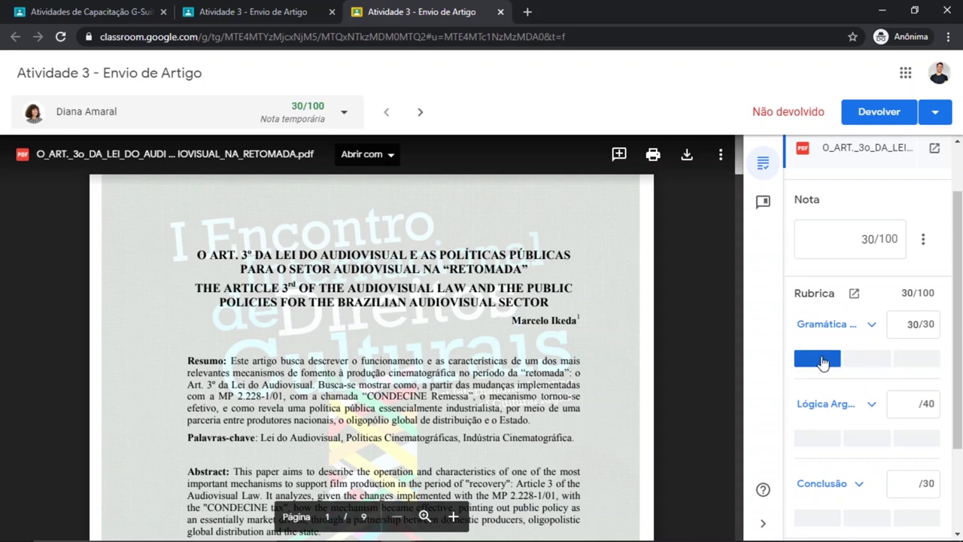
Step: Examine the comment bank and the level points of the submission's rubric criteria, including Gramática and Lógica Argumentativa
{"action": "left_click", "coordinate": [764, 201]}
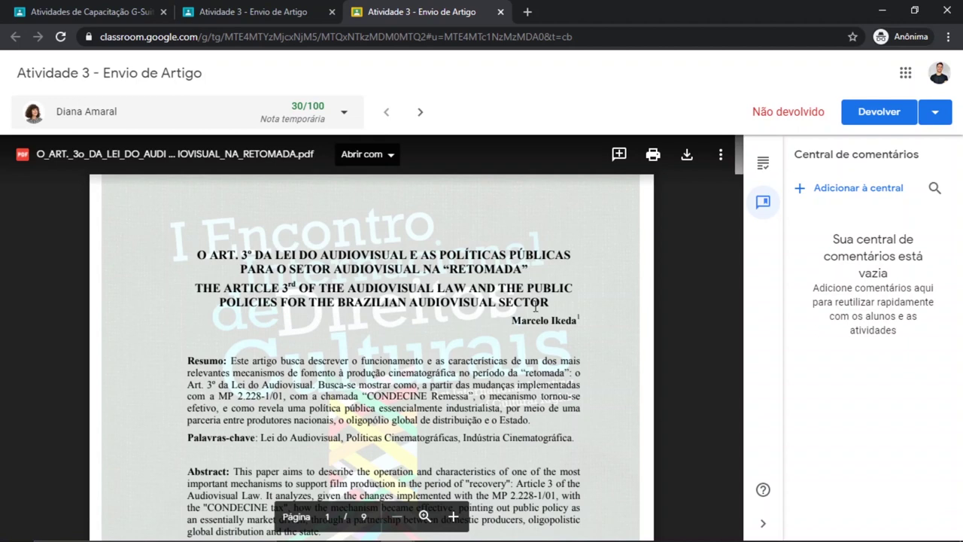
{"action": "left_click", "coordinate": [763, 163]}
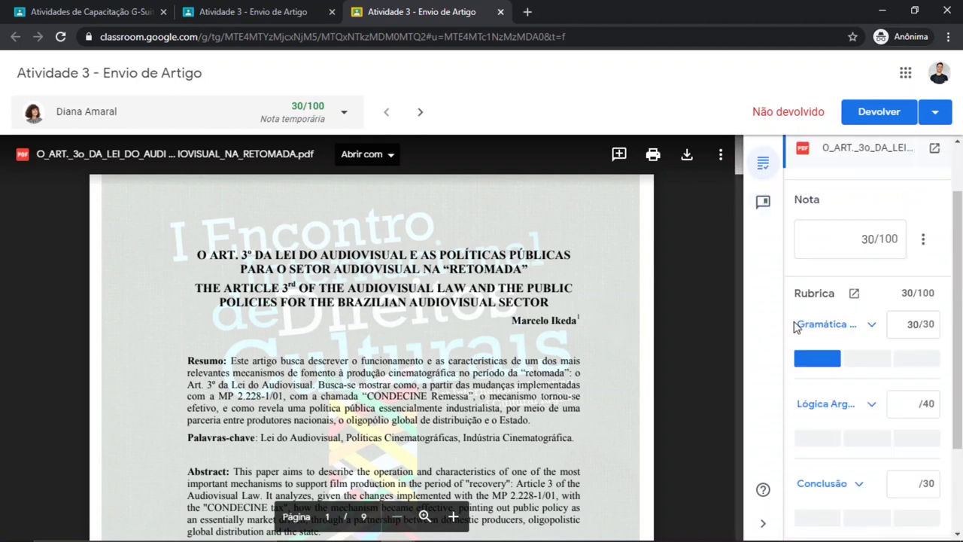
{"action": "left_click", "coordinate": [872, 326]}
{"action": "left_click", "coordinate": [873, 327]}
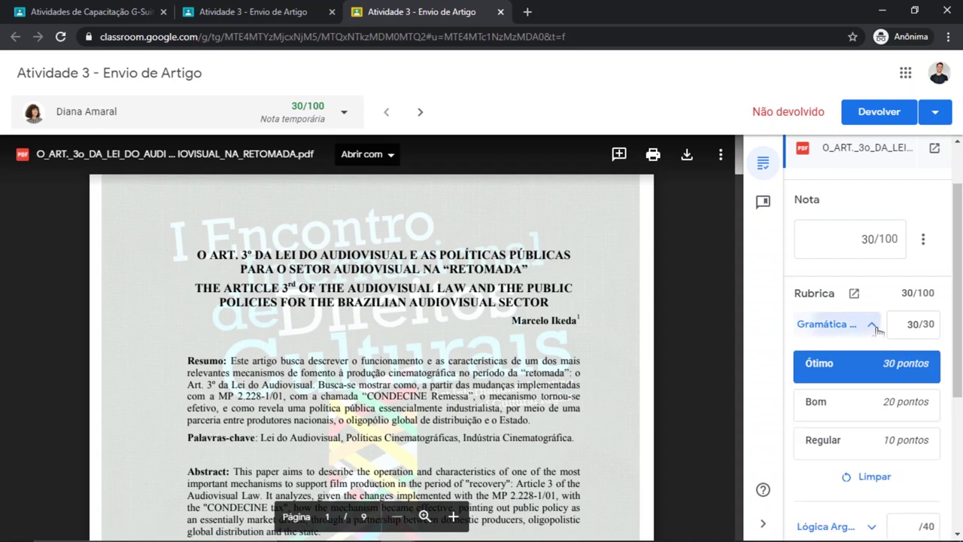
{"action": "left_click", "coordinate": [871, 405]}
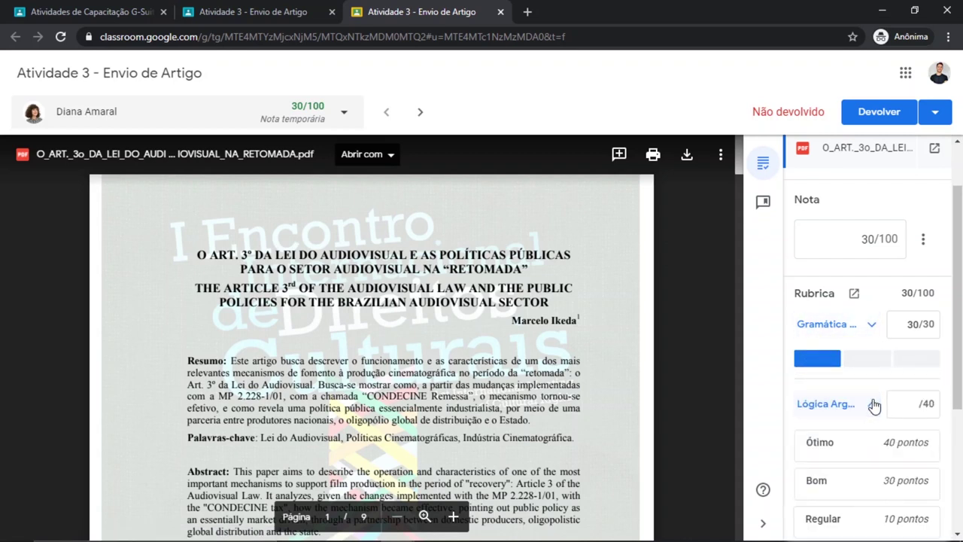
{"action": "left_click", "coordinate": [874, 407]}
{"action": "scroll", "coordinate": [871, 397], "scroll_direction": "down", "scroll_amount": 2}
{"action": "left_click", "coordinate": [862, 362]}
{"action": "left_click", "coordinate": [862, 361]}
{"action": "scroll", "coordinate": [860, 339], "scroll_direction": "up", "scroll_amount": 2}
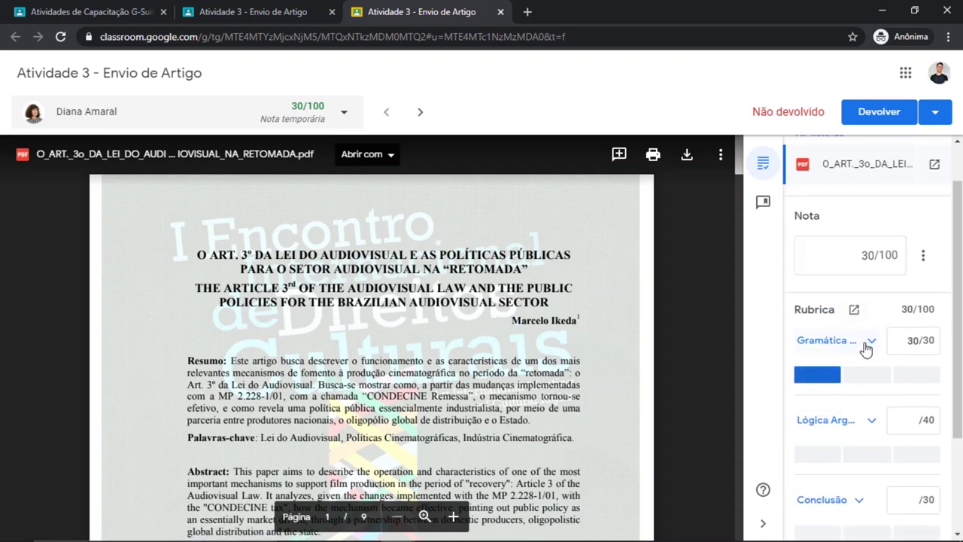
Step: Score the submission's Lógica Argumentativa criterion at 40 points and its Conclusão criterion at 30 points
{"action": "scroll", "coordinate": [858, 407], "scroll_direction": "down", "scroll_amount": 2}
{"action": "left_click", "coordinate": [816, 314]}
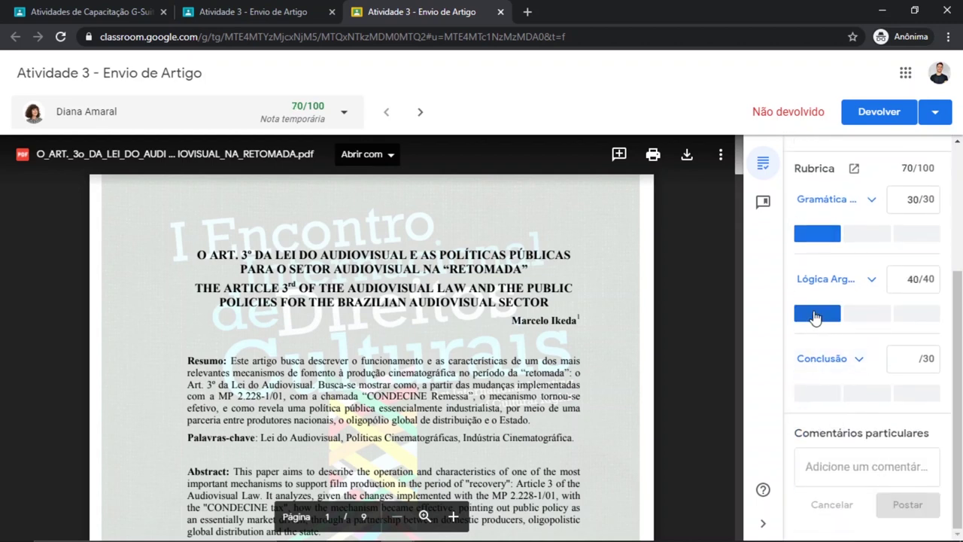
{"action": "left_click", "coordinate": [813, 398]}
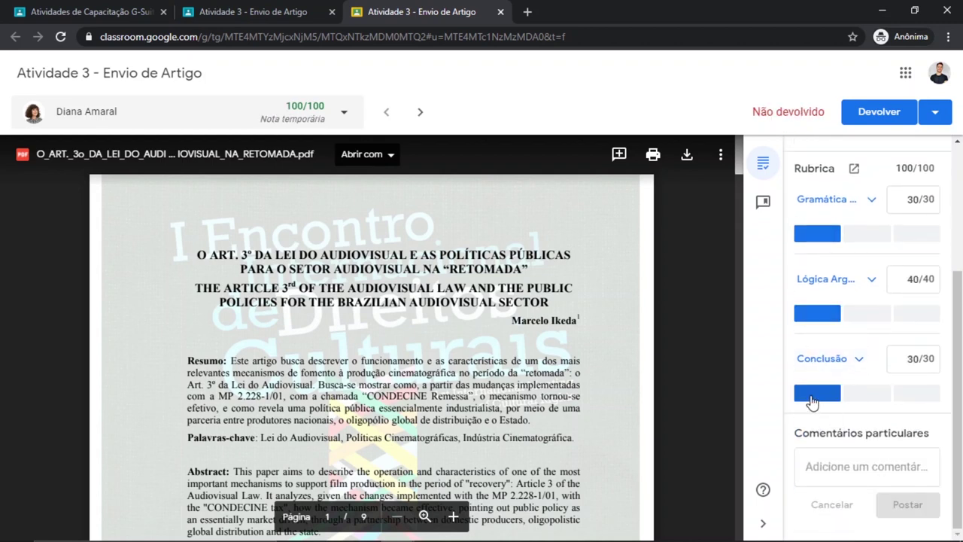
Step: Draft the private comment "Excelente trabalho!" for the submission without posting it
{"action": "left_click", "coordinate": [831, 466]}
{"action": "scroll", "coordinate": [828, 316], "scroll_direction": "up", "scroll_amount": 1}
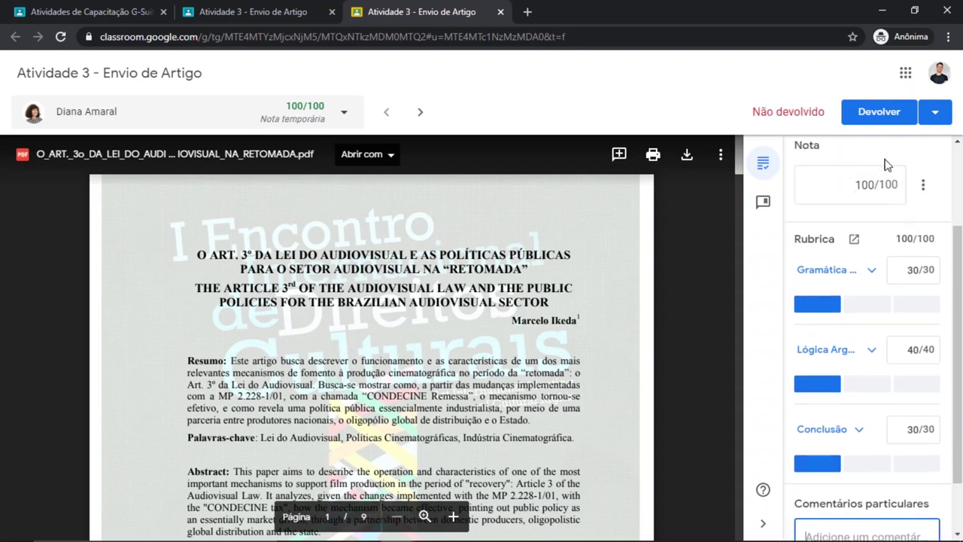
{"action": "scroll", "coordinate": [838, 316], "scroll_direction": "down", "scroll_amount": 1}
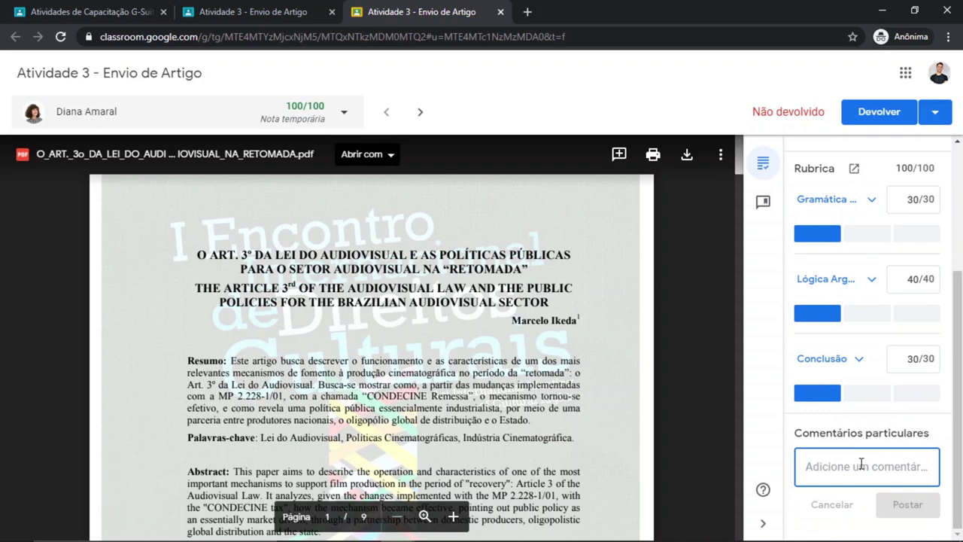
{"action": "type", "text": "Excelente trabalho!"}
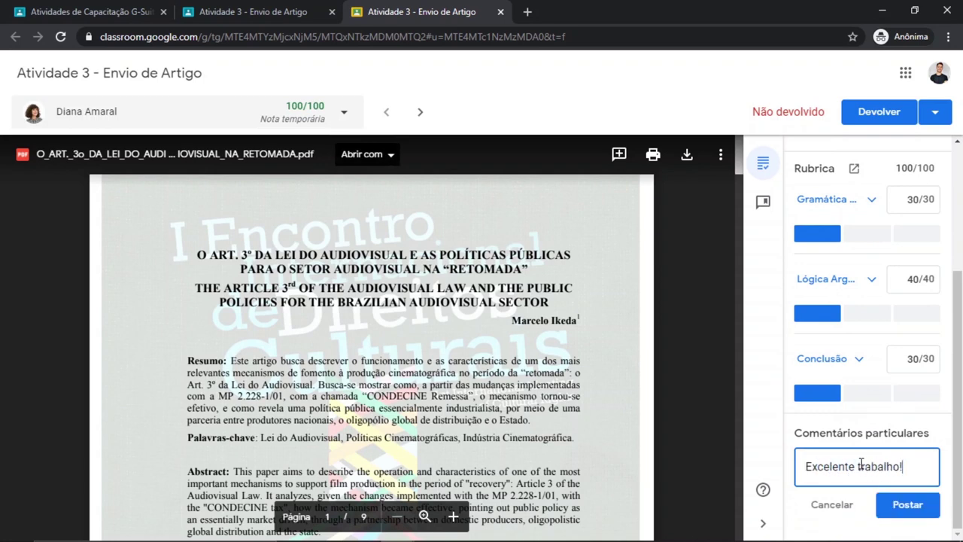
{"action": "scroll", "coordinate": [864, 416], "scroll_direction": "up", "scroll_amount": 2}
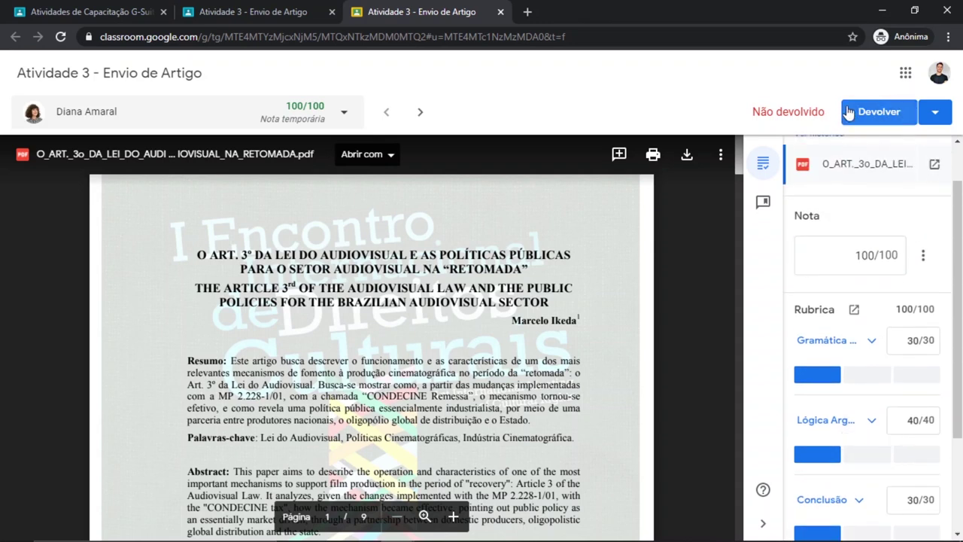
Step: Check the options for returning the submission, and close the grading view without returning the work
{"action": "left_click", "coordinate": [936, 113]}
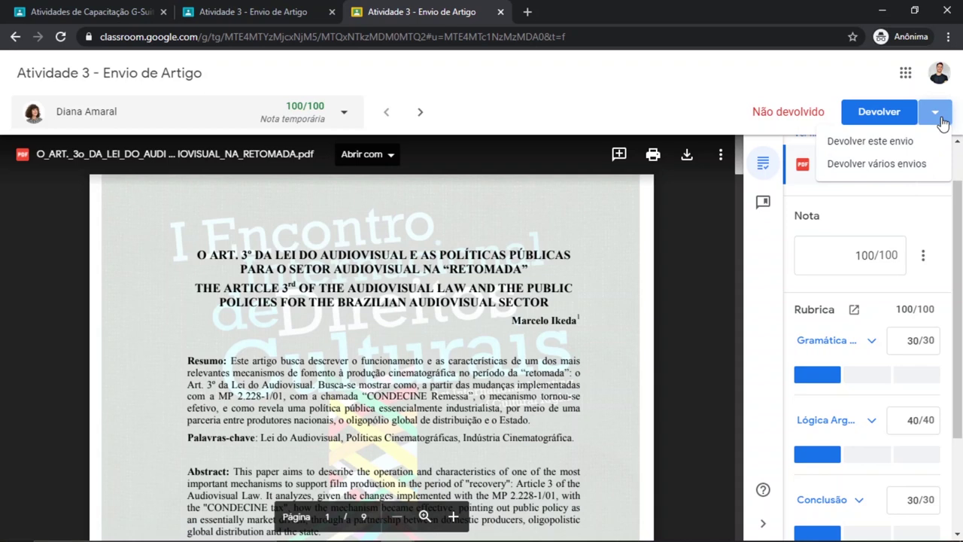
{"action": "left_click", "coordinate": [942, 120]}
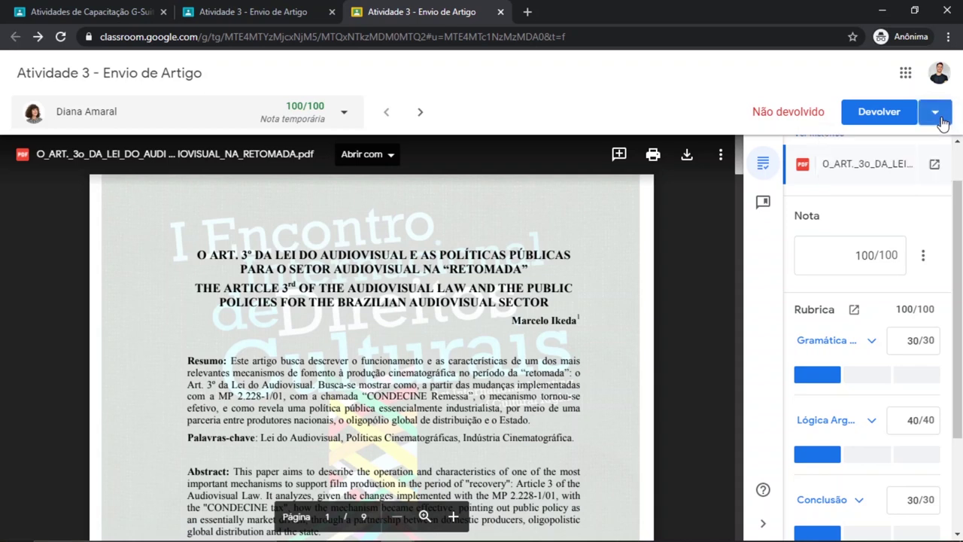
{"action": "left_click", "coordinate": [501, 12]}
{"action": "left_click", "coordinate": [539, 118]}
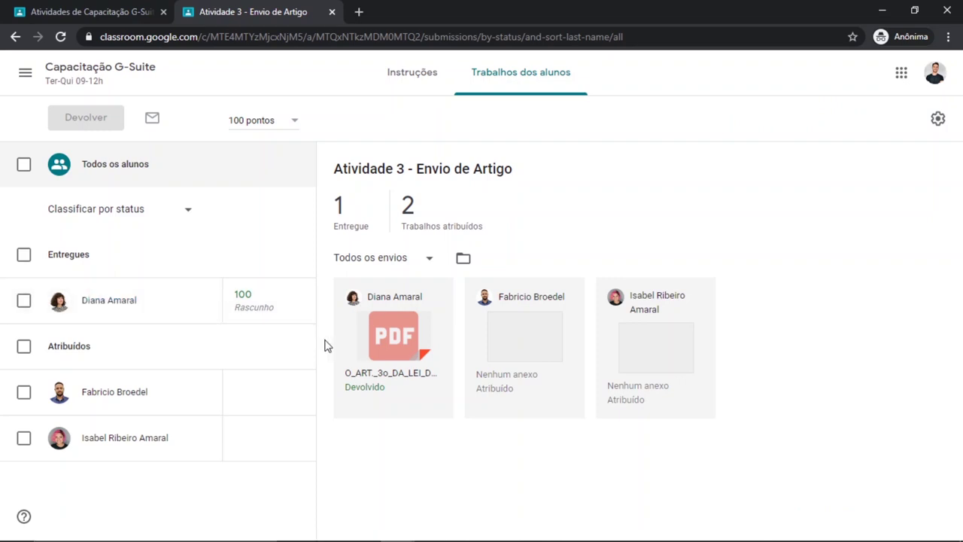
Step: Open the graded student's details in the student work list and examine the score of each rubric criterion
{"action": "left_click", "coordinate": [103, 299]}
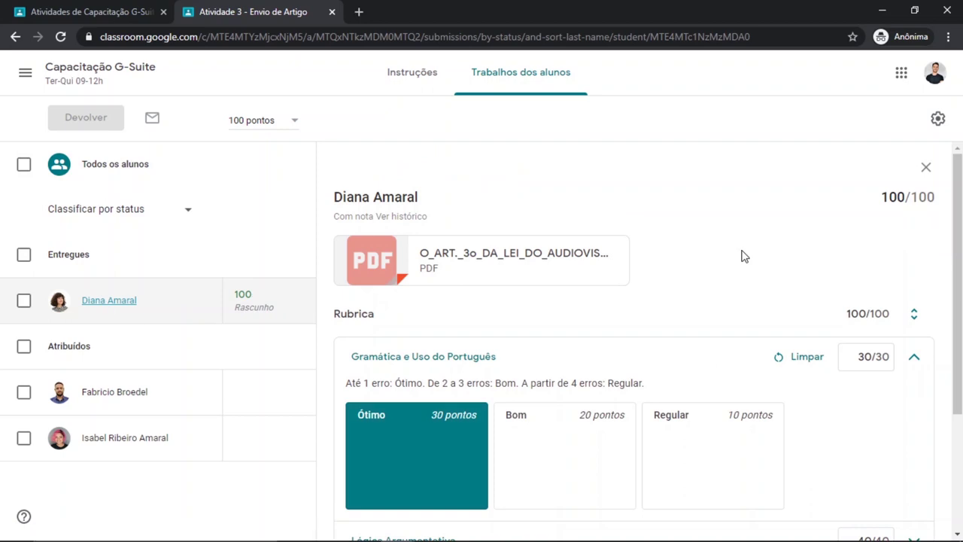
{"action": "scroll", "coordinate": [742, 257], "scroll_direction": "down", "scroll_amount": 1}
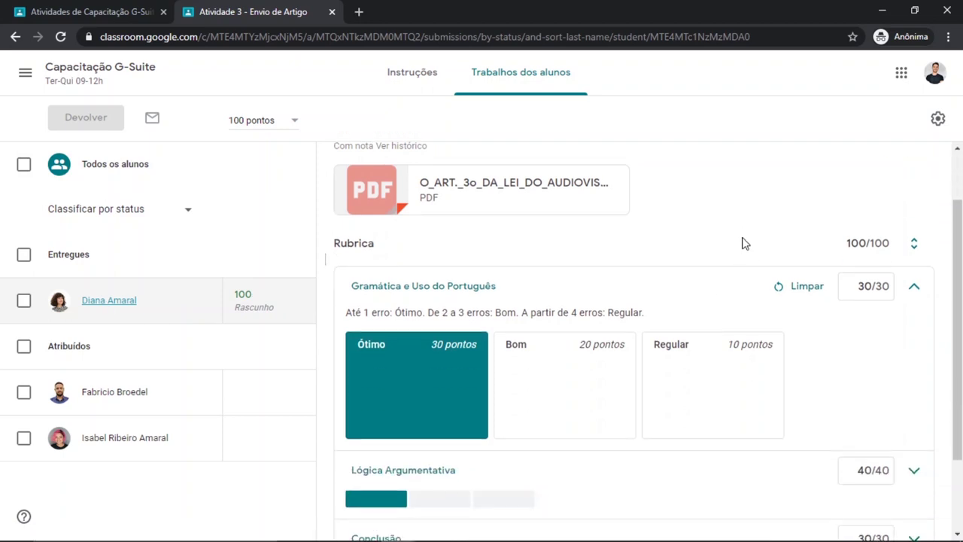
{"action": "scroll", "coordinate": [726, 229], "scroll_direction": "down", "scroll_amount": 1}
{"action": "scroll", "coordinate": [677, 218], "scroll_direction": "up", "scroll_amount": 2}
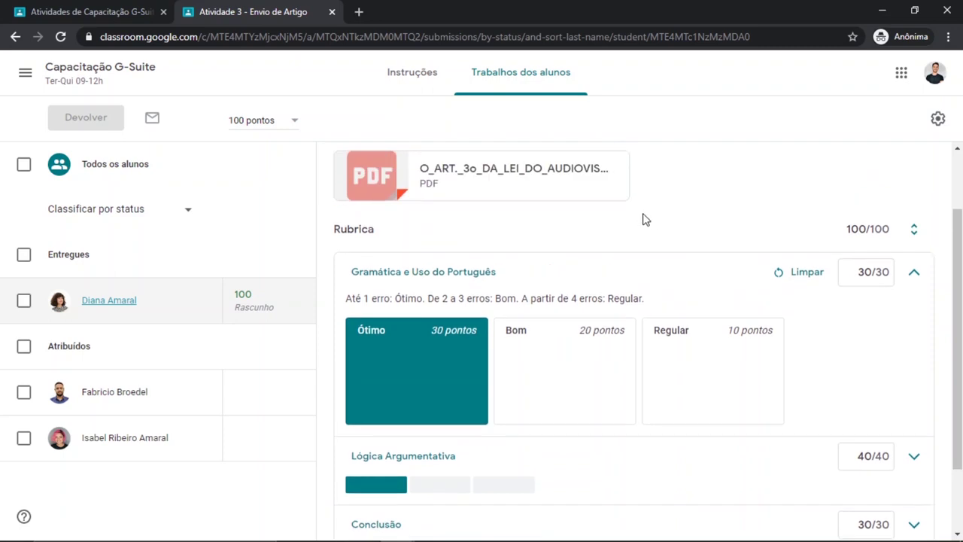
{"action": "scroll", "coordinate": [512, 252], "scroll_direction": "down", "scroll_amount": 2}
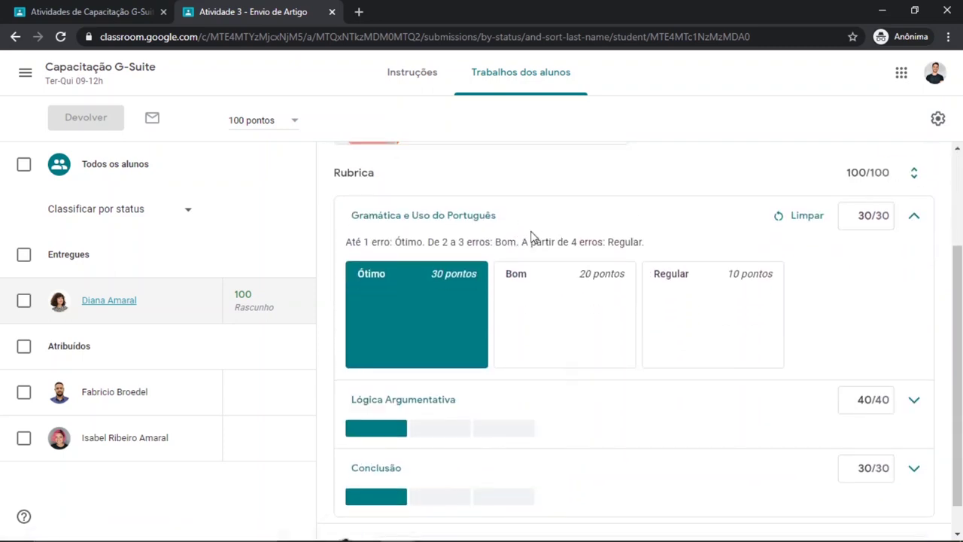
Step: Switch the student's Gramática e Uso do Português score to Bom and back to Ótimo with 30 points
{"action": "left_click", "coordinate": [564, 316]}
{"action": "left_click", "coordinate": [460, 326]}
{"action": "left_click", "coordinate": [557, 324]}
{"action": "left_click", "coordinate": [449, 329]}
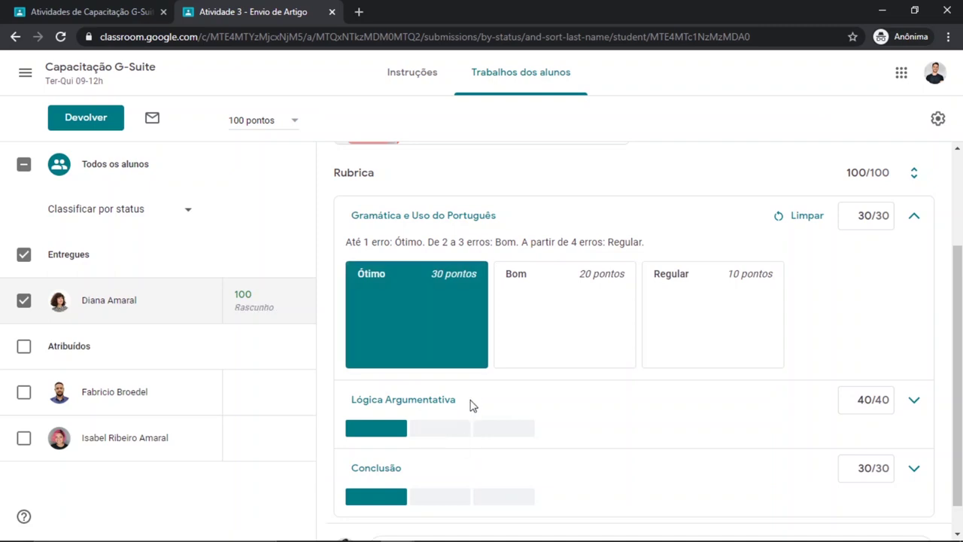
Step: Return the graded work to the student with the 100/100 grade and no private comment
{"action": "scroll", "coordinate": [471, 376], "scroll_direction": "up", "scroll_amount": 2}
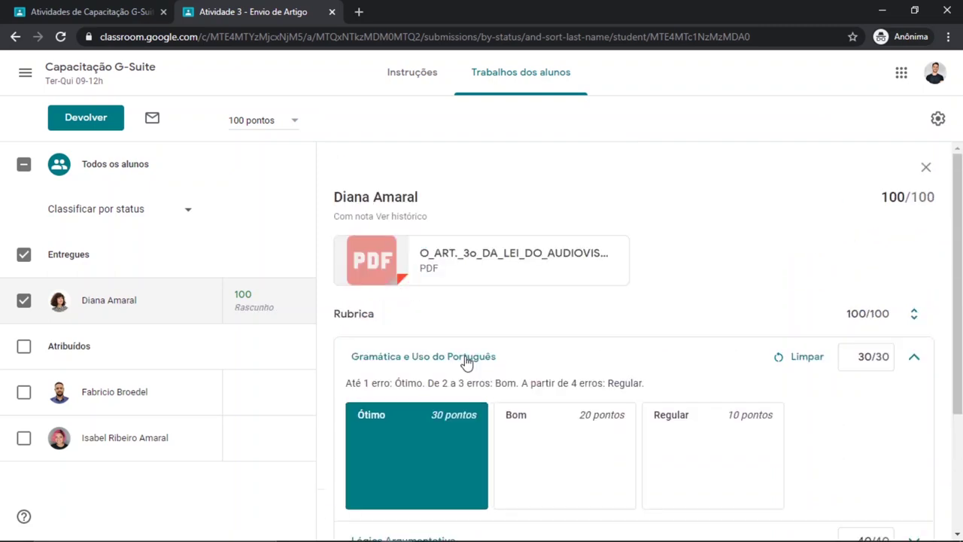
{"action": "left_click", "coordinate": [106, 122]}
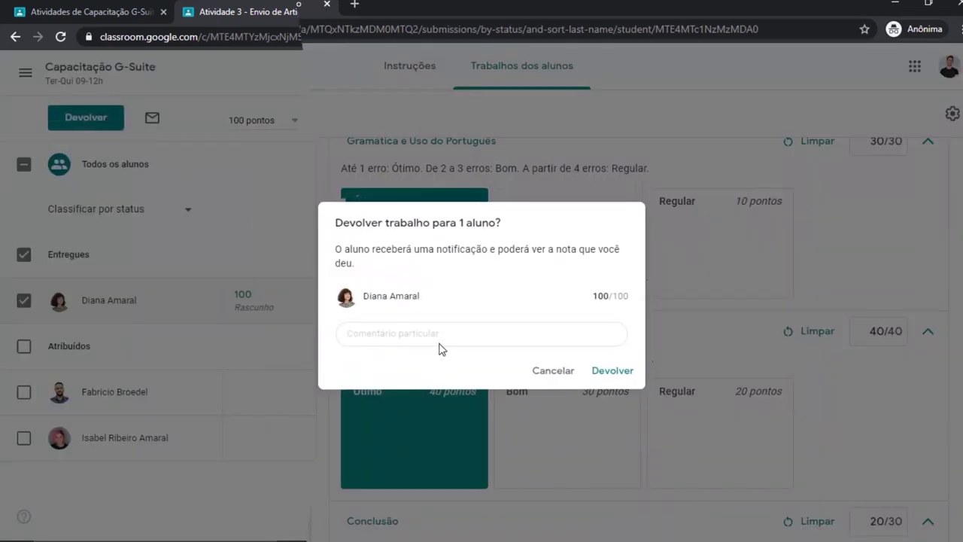
{"action": "left_click", "coordinate": [632, 375]}
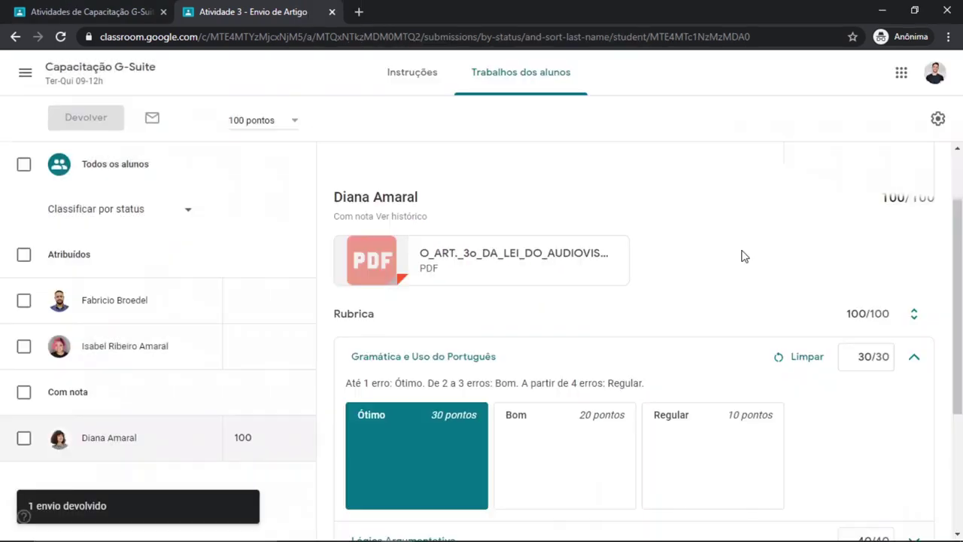
Step: Switch to the other tab's assignment draft and remove its attached rubric
{"action": "left_click", "coordinate": [94, 12]}
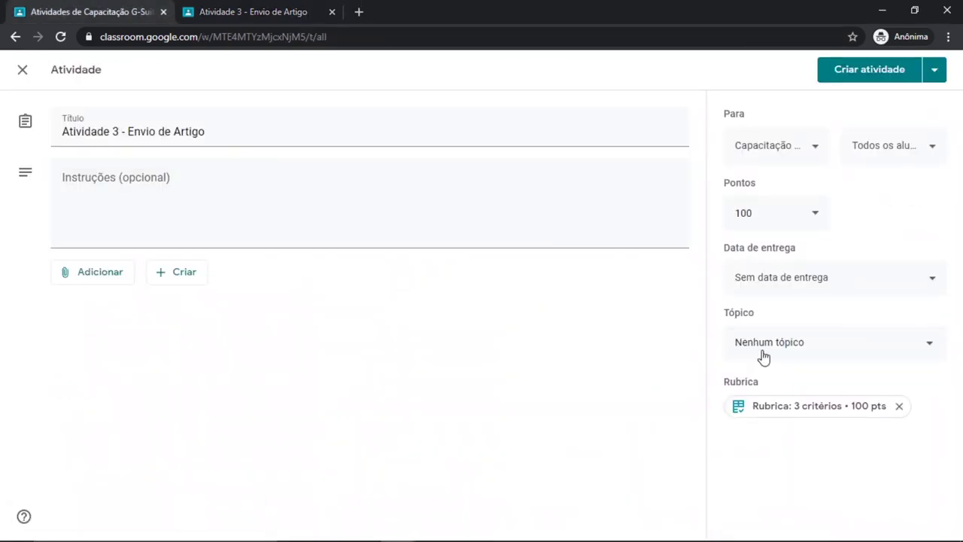
{"action": "left_click", "coordinate": [898, 406]}
{"action": "left_click", "coordinate": [554, 339]}
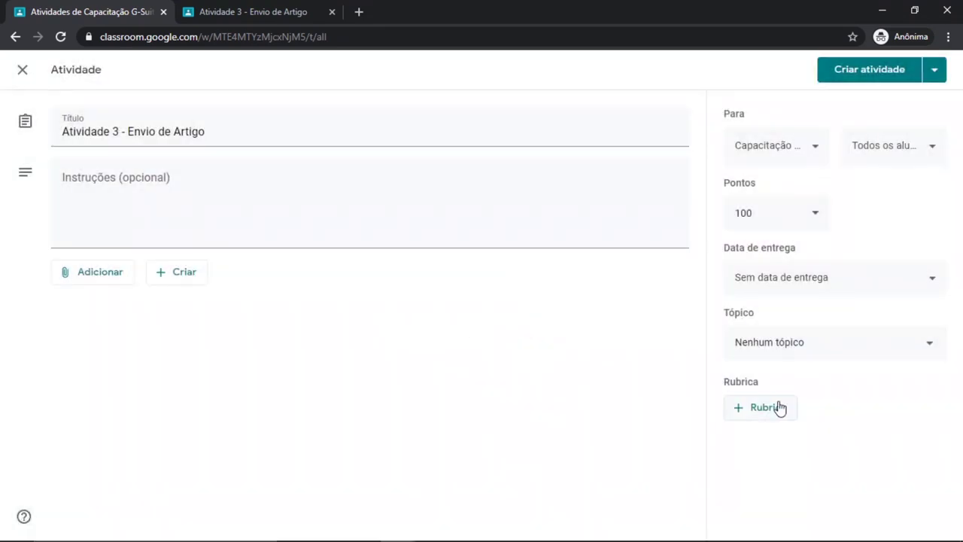
Step: Examine the class's reusable rubrics without selecting one, and bring up the options for adding a rubric again
{"action": "left_click", "coordinate": [776, 406]}
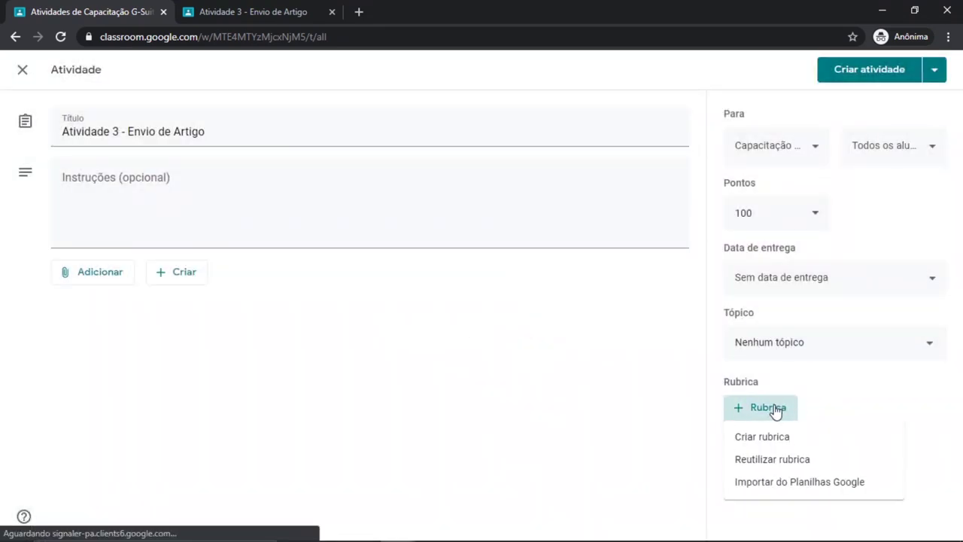
{"action": "left_click", "coordinate": [828, 460]}
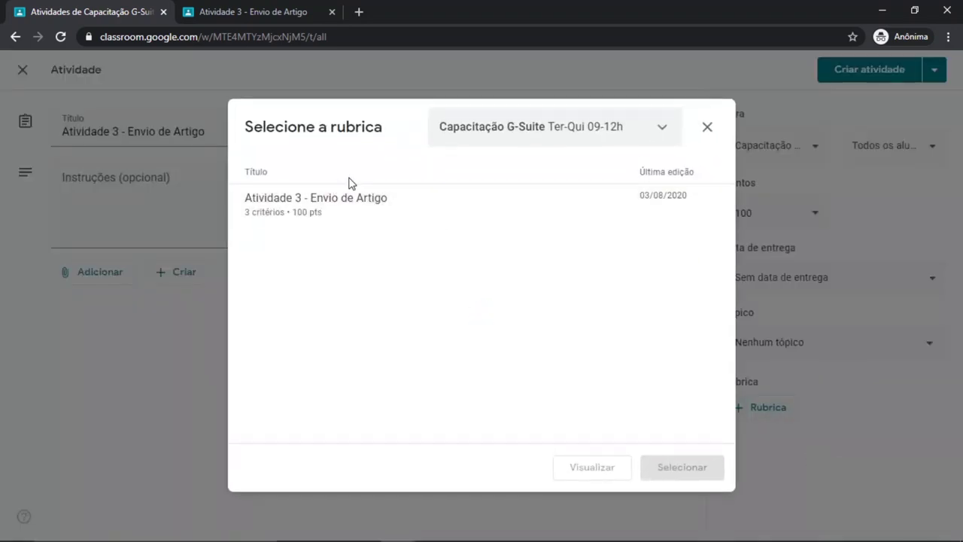
{"action": "left_click", "coordinate": [707, 127]}
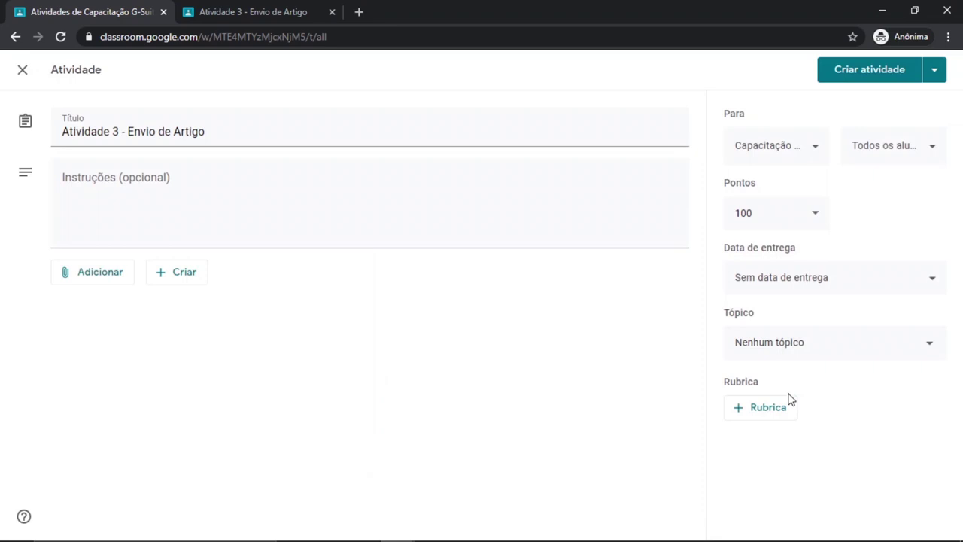
{"action": "left_click", "coordinate": [780, 412]}
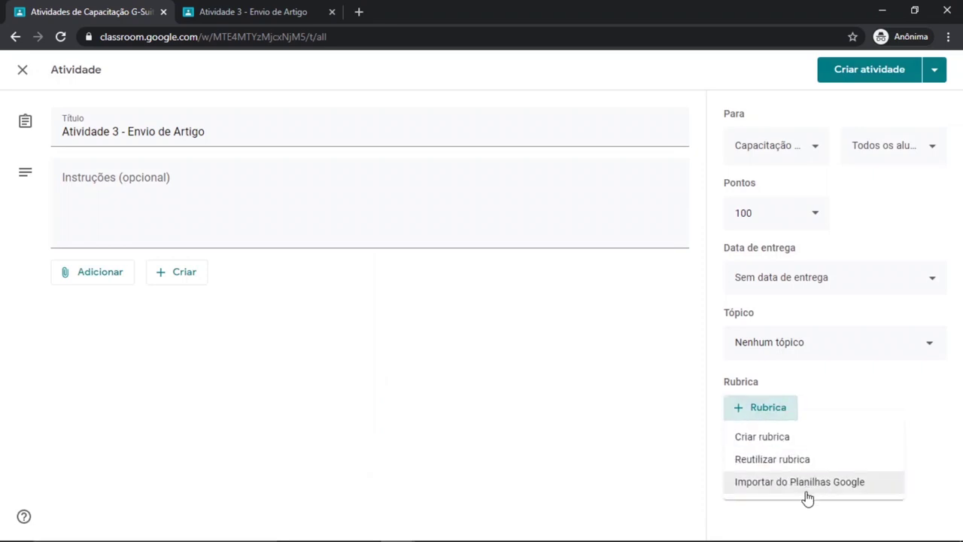